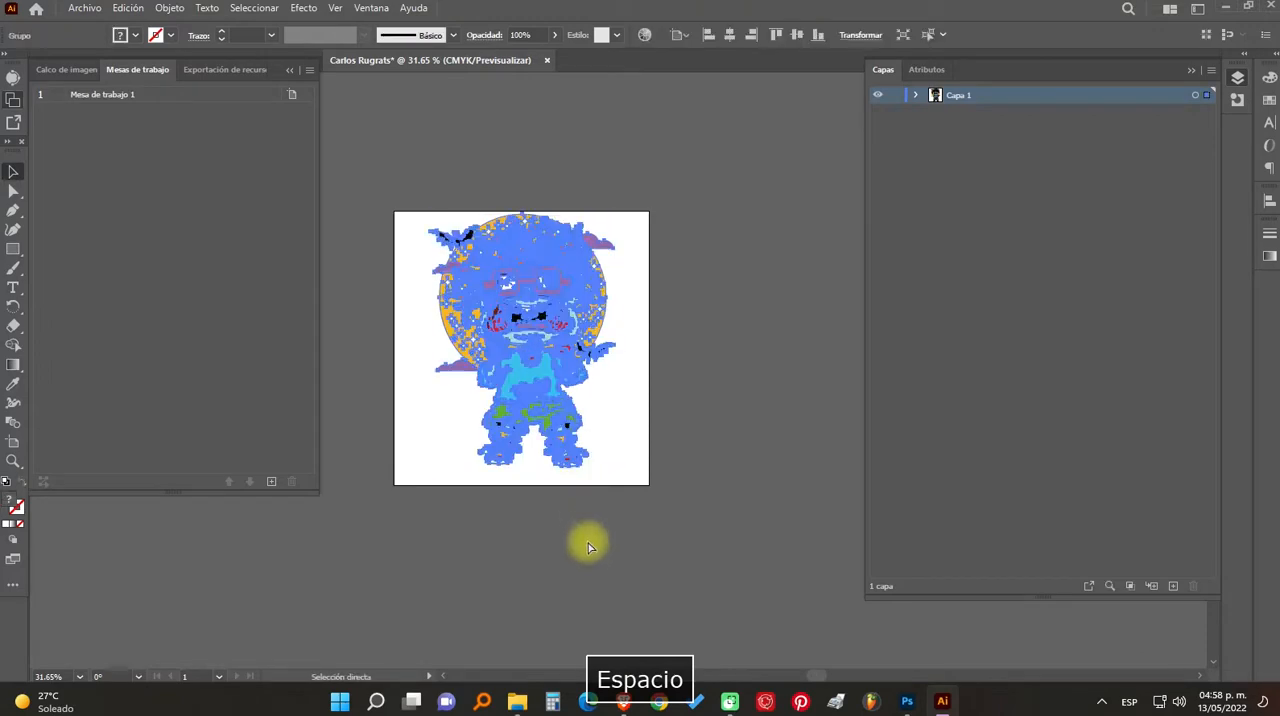
- Copy the selected character artwork and switch to Photoshop
{"action": "key", "text": "ctrl+c"}
{"action": "left_click", "coordinate": [903, 702]}
{"action": "key", "text": "space"}
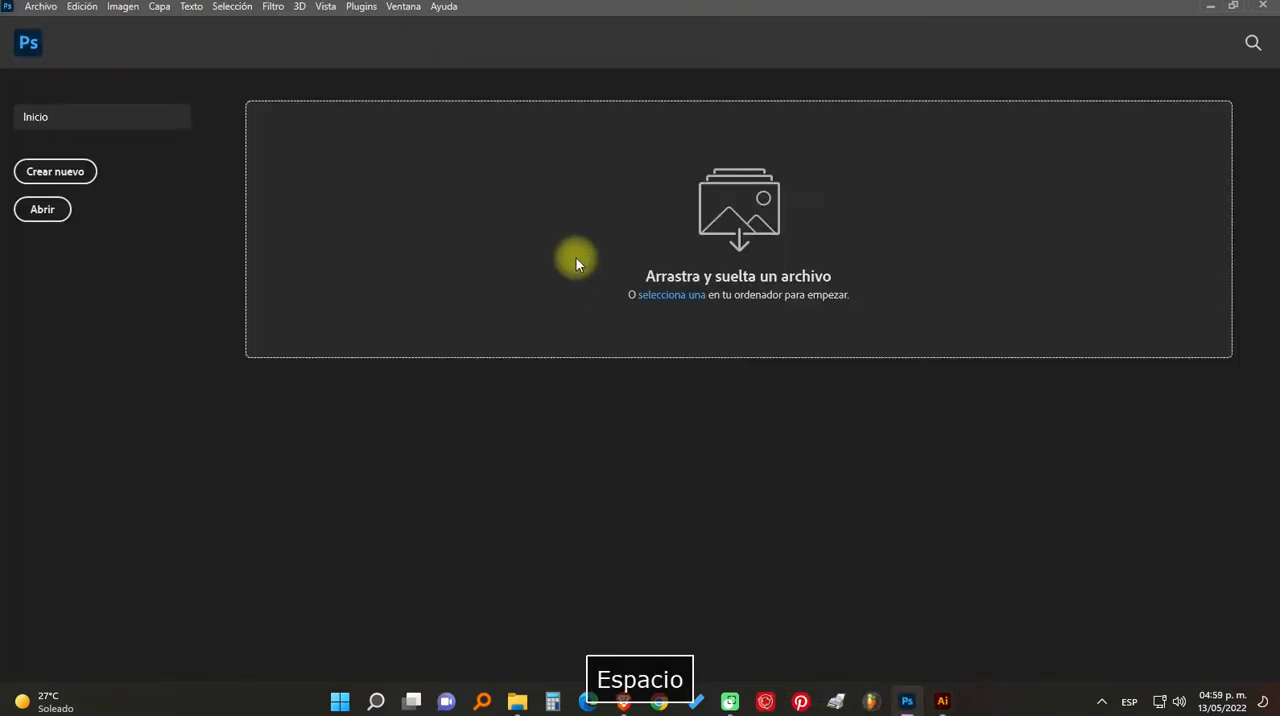
- Start a new document and set its size to 28 cm wide by 40 cm high
{"action": "left_click", "coordinate": [57, 5]}
{"action": "left_click", "coordinate": [55, 20]}
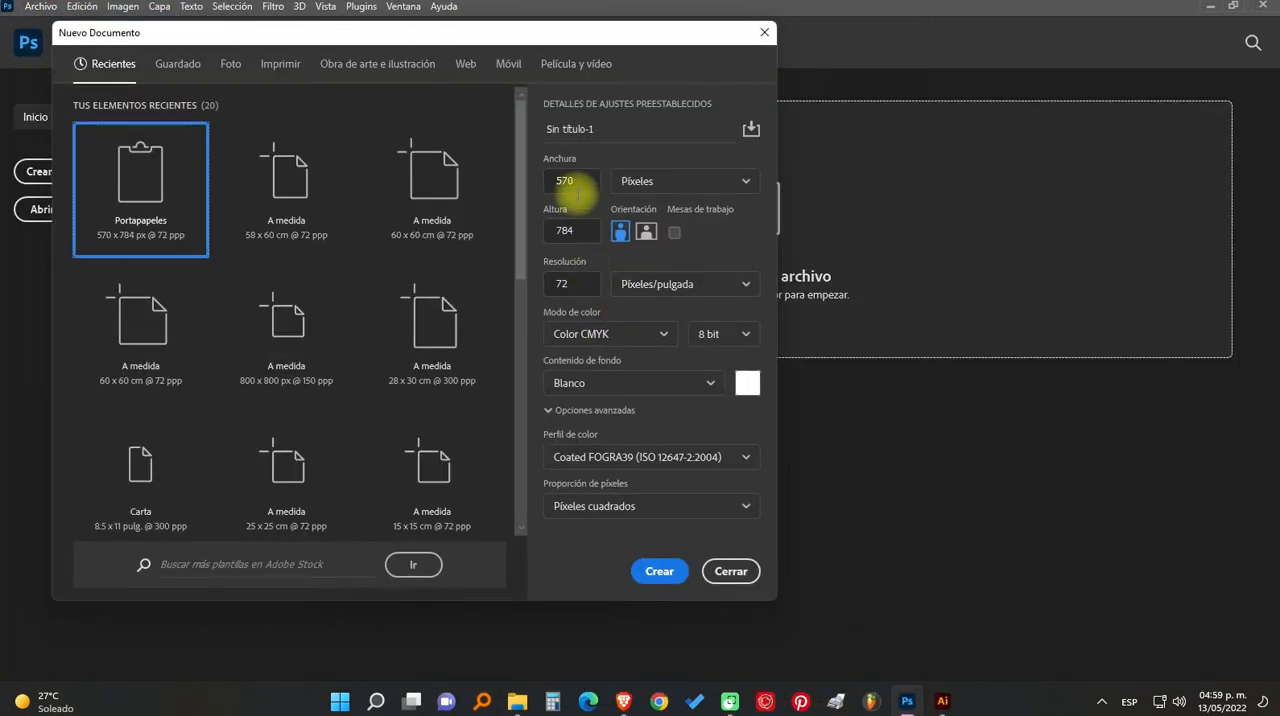
{"action": "left_click", "coordinate": [636, 182]}
{"action": "left_click", "coordinate": [638, 266]}
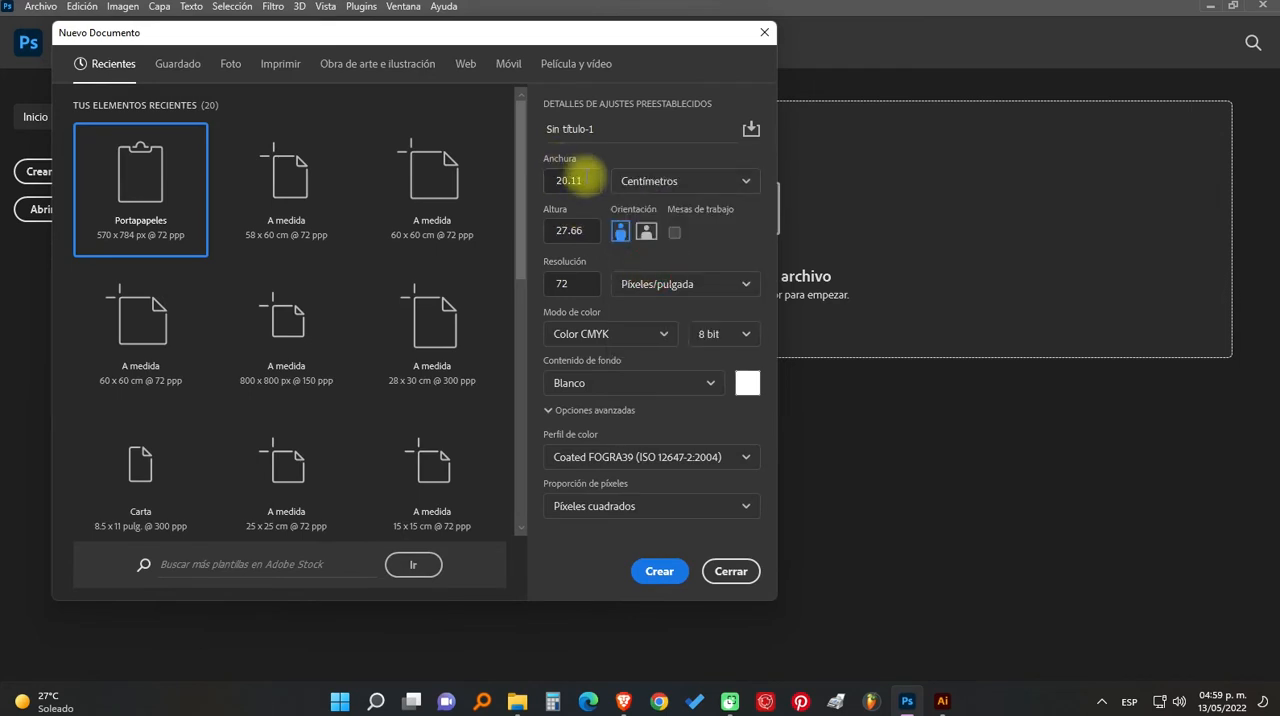
{"action": "left_click", "coordinate": [588, 179]}
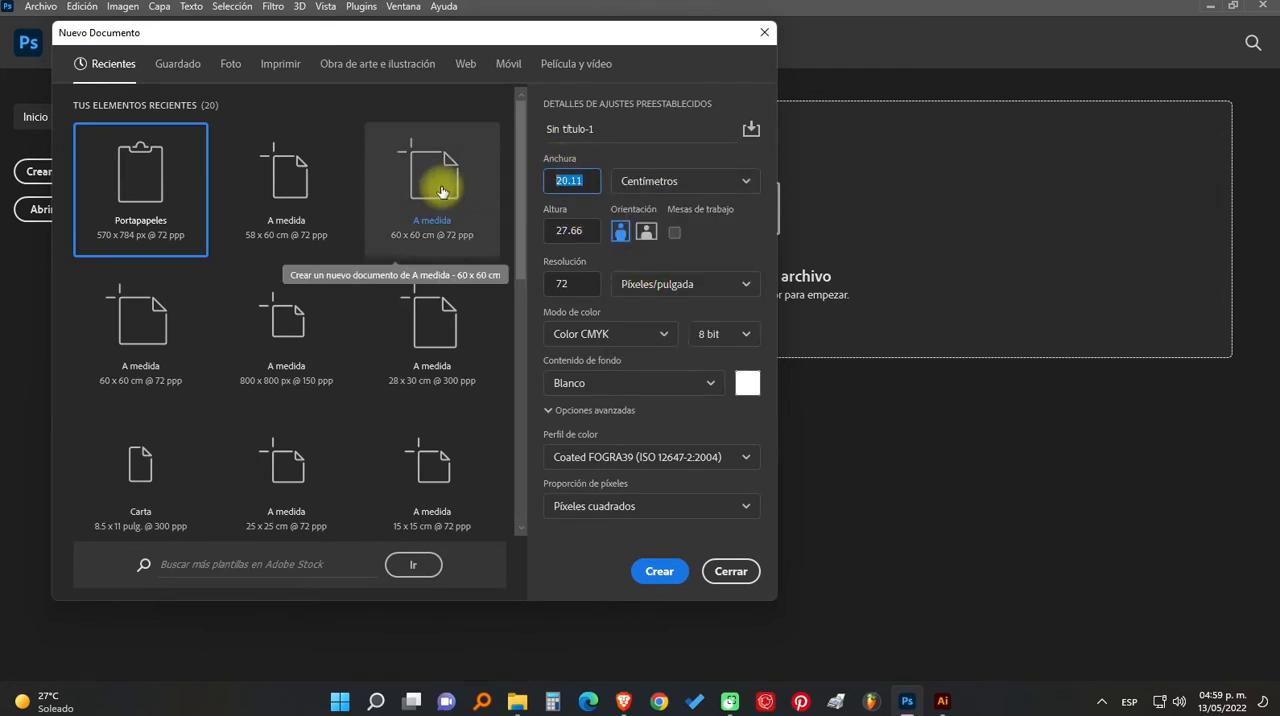
{"action": "type", "text": "28"}
{"action": "key", "text": "Tab"}
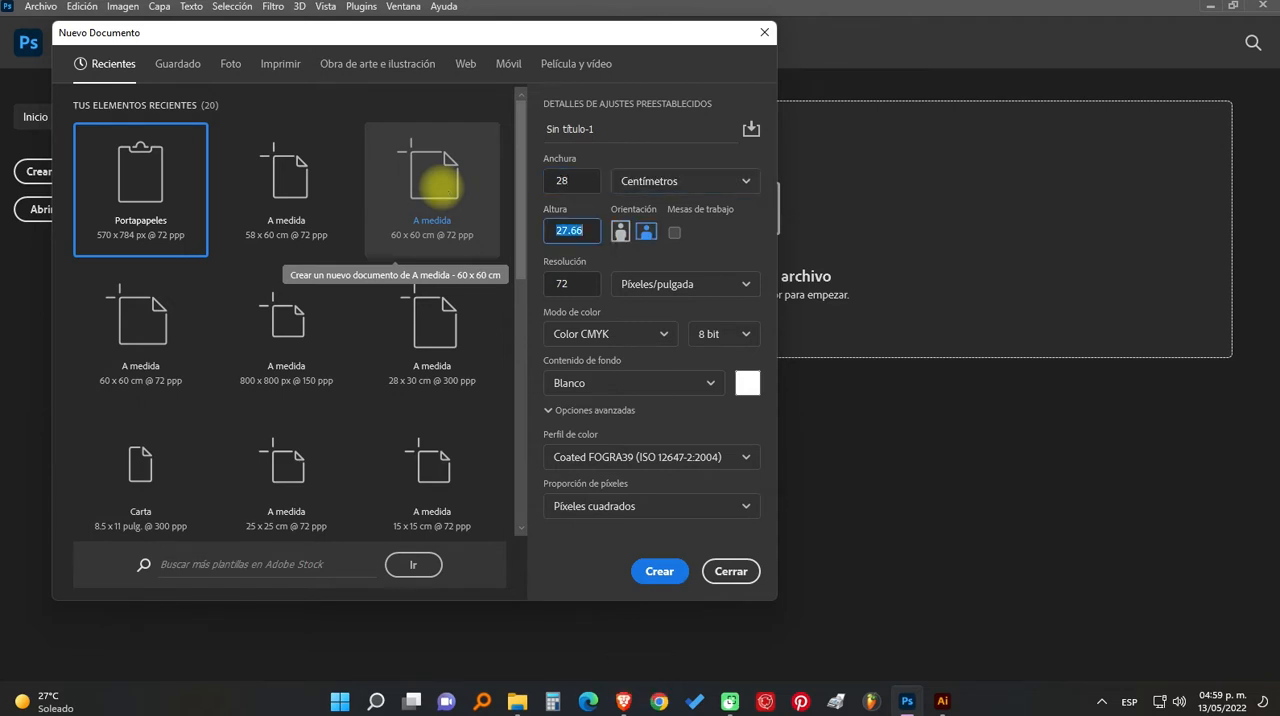
{"action": "type", "text": "40"}
{"action": "key", "text": "Tab"}
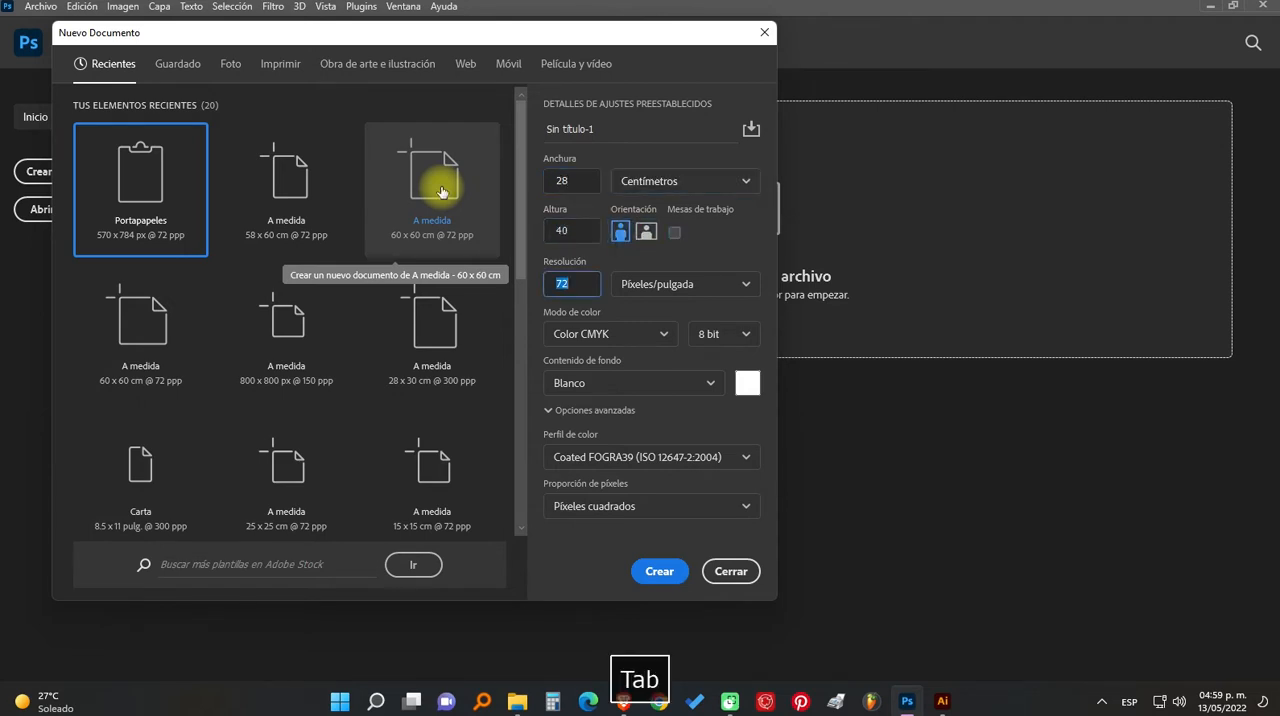
- Name the new document "Prueba DTF Flexi print" and create it
{"action": "left_click", "coordinate": [603, 128]}
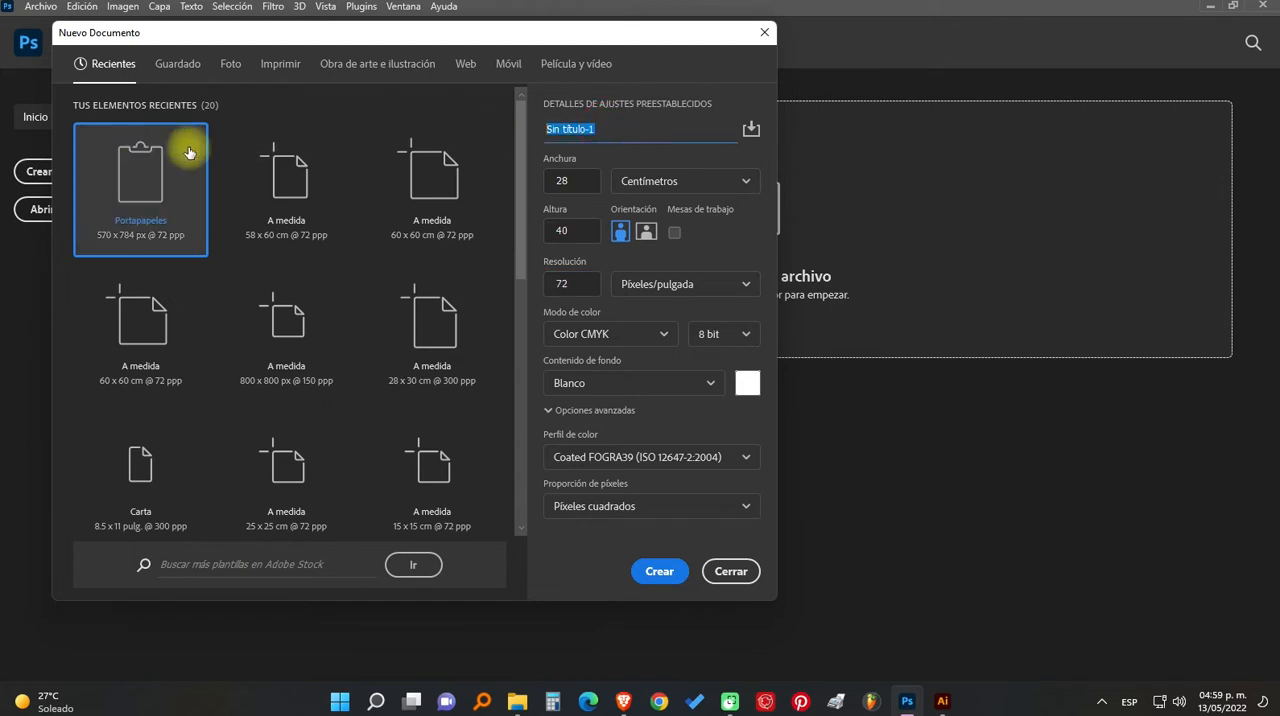
{"action": "type", "text": "P"}
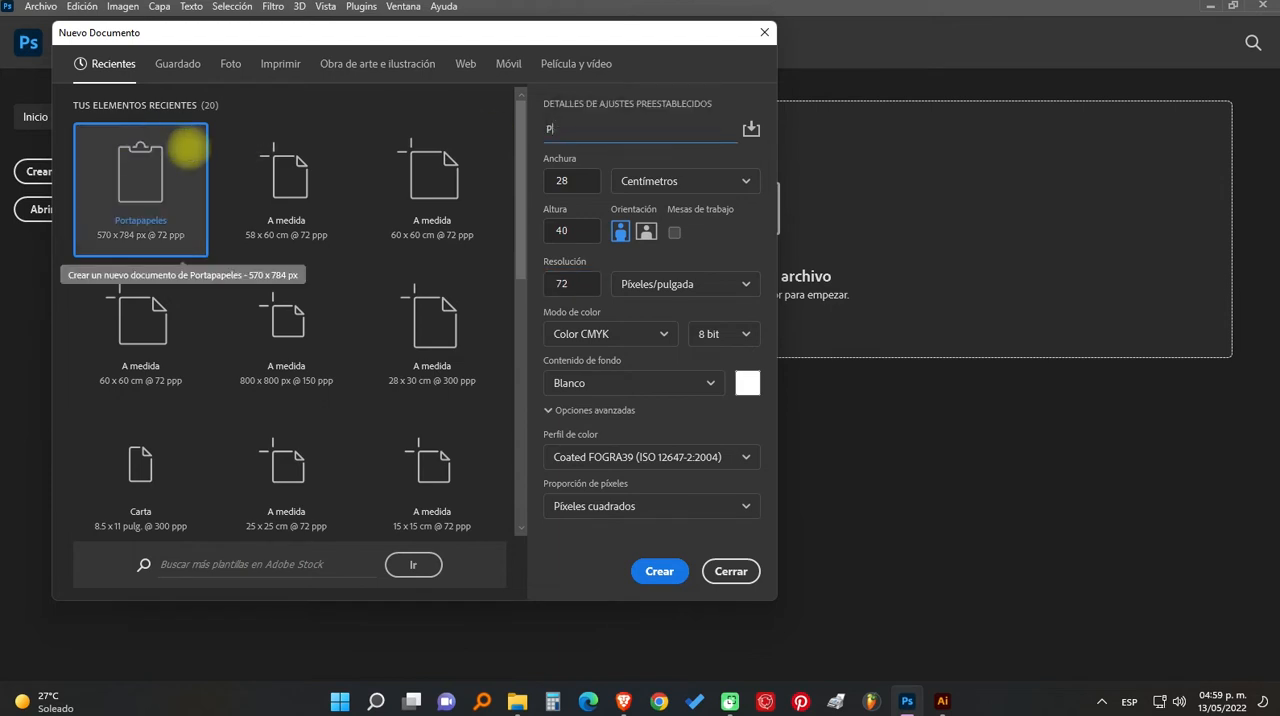
{"action": "type", "text": "Rueba de"}
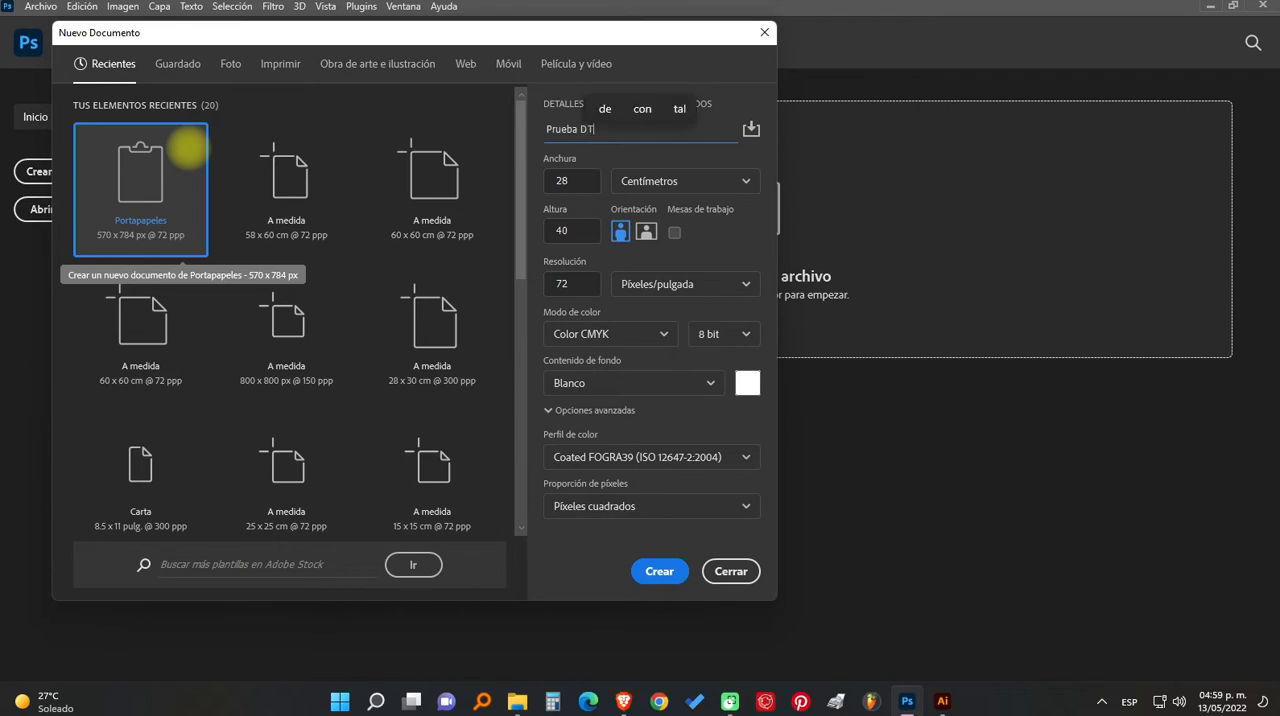
{"action": "type", "text": " F"}
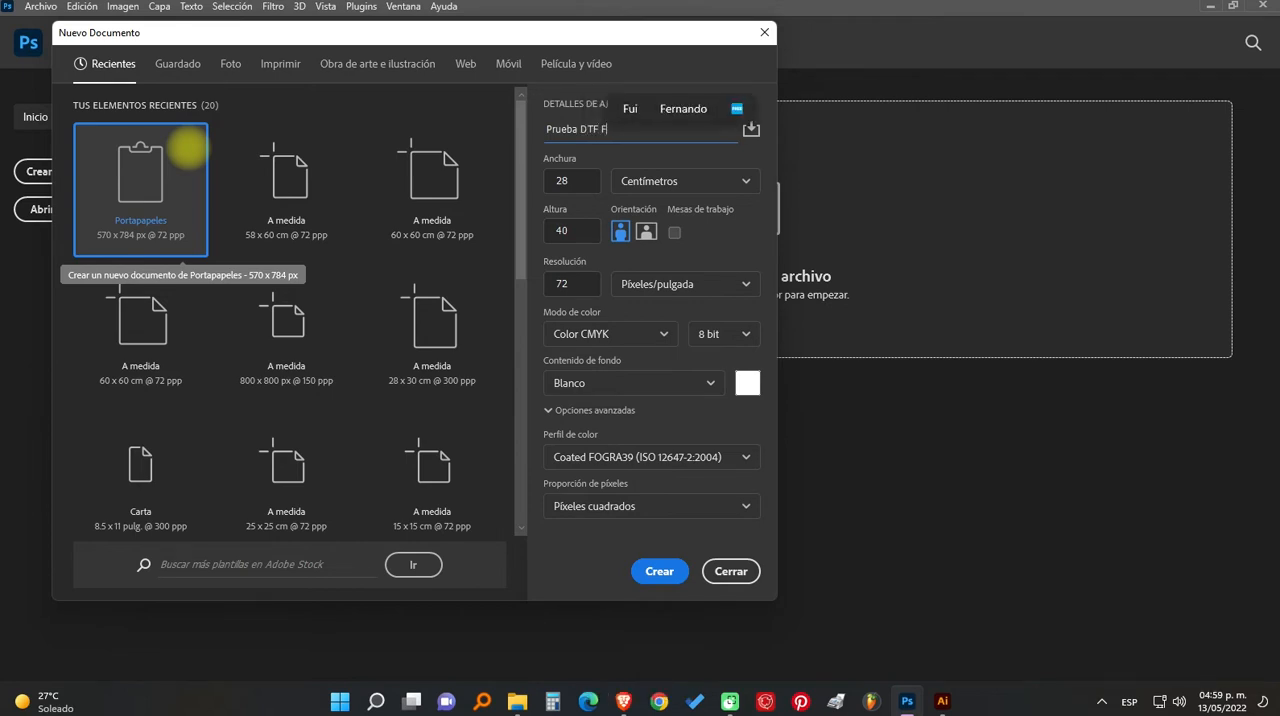
{"action": "type", "text": "lexi "}
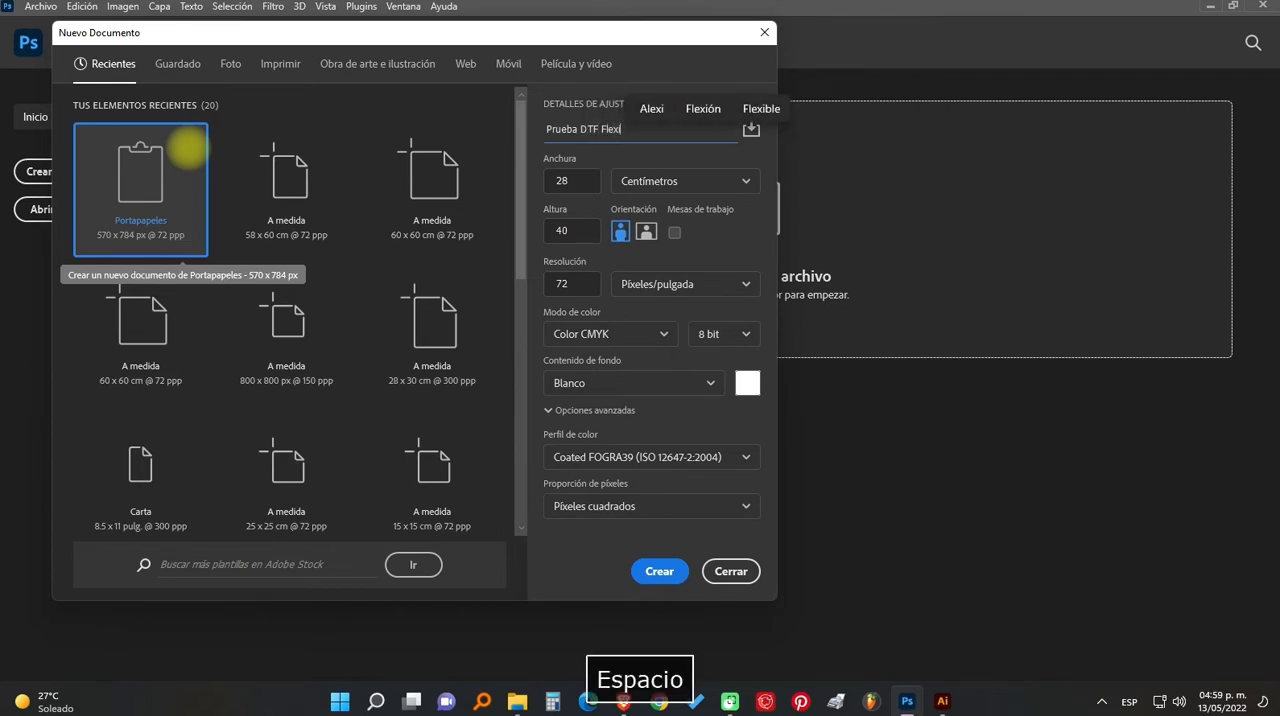
{"action": "type", "text": "p"}
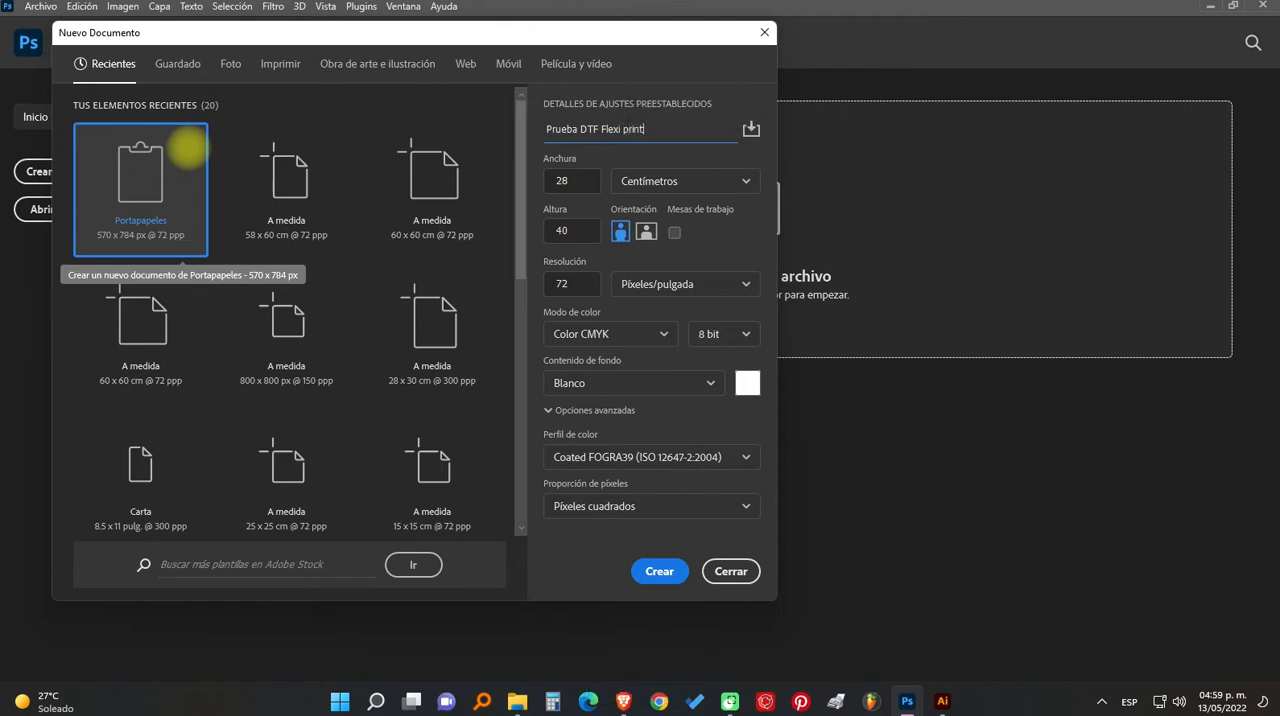
{"action": "type", "text": "rint"}
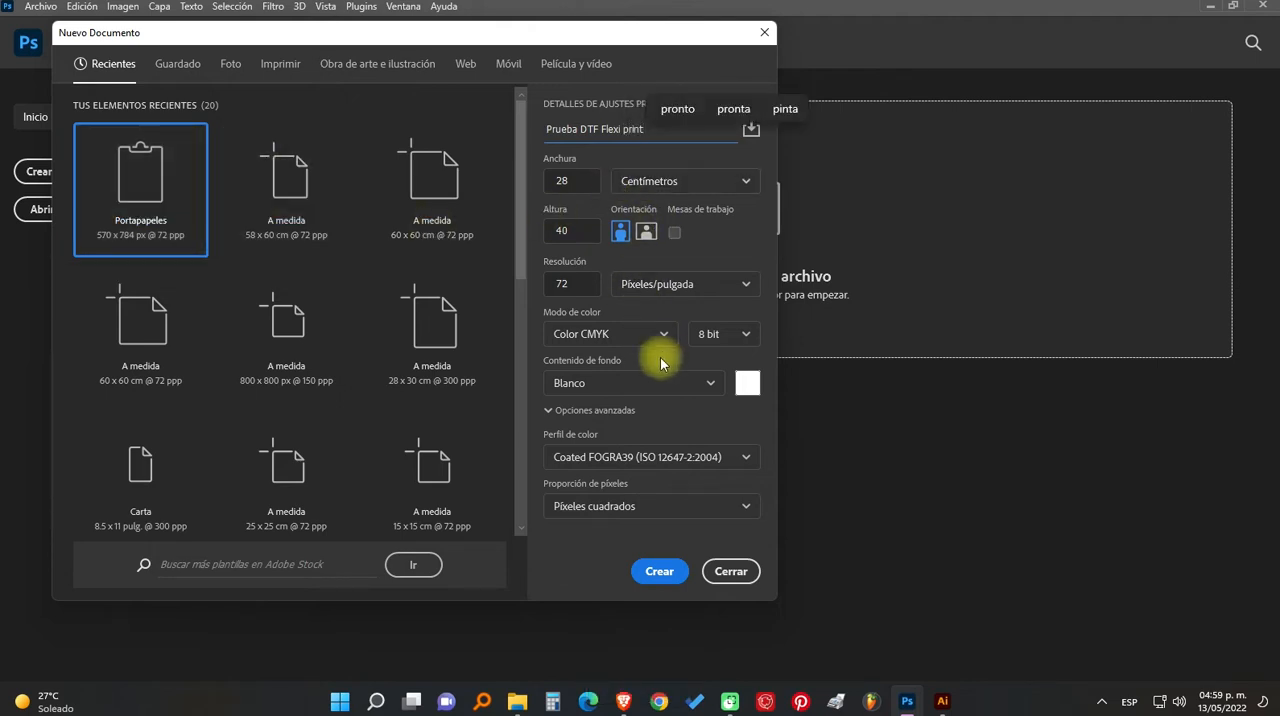
{"action": "left_click", "coordinate": [652, 568]}
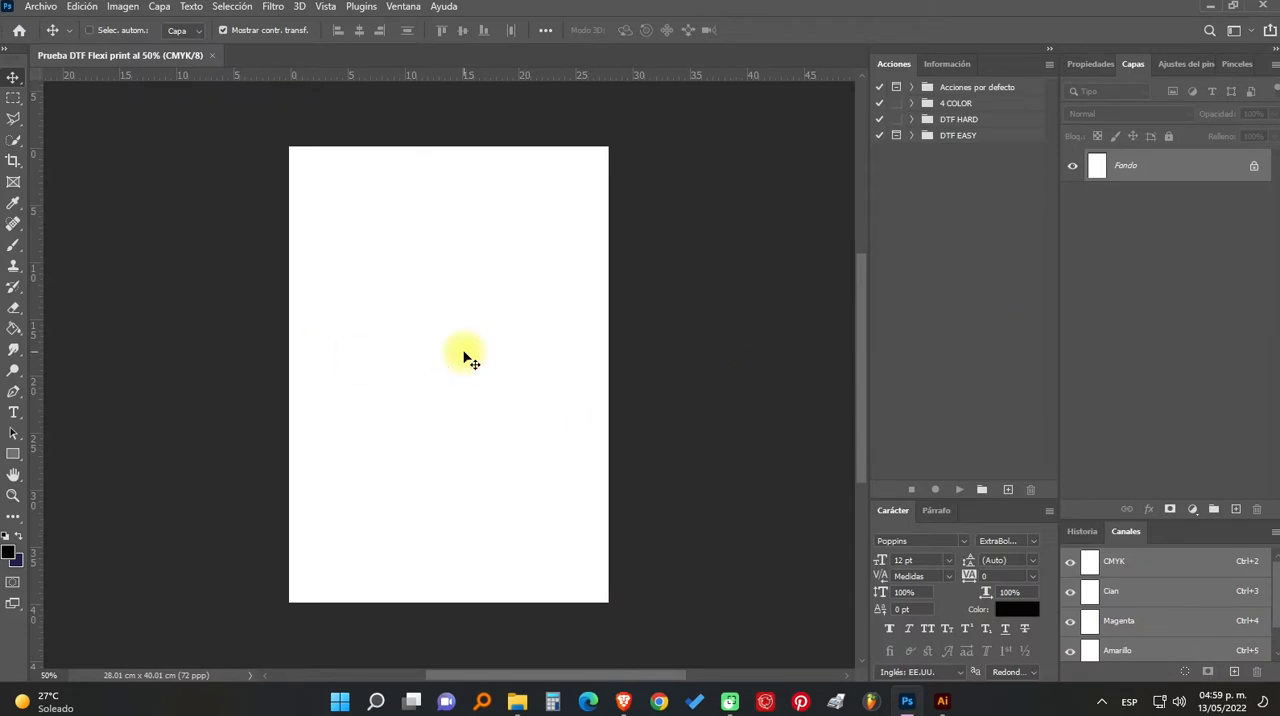
- Paste the artwork as a smart object and scale it proportionally to about 140% so it spans the page width
{"action": "key", "text": "ctrl+shift+v"}
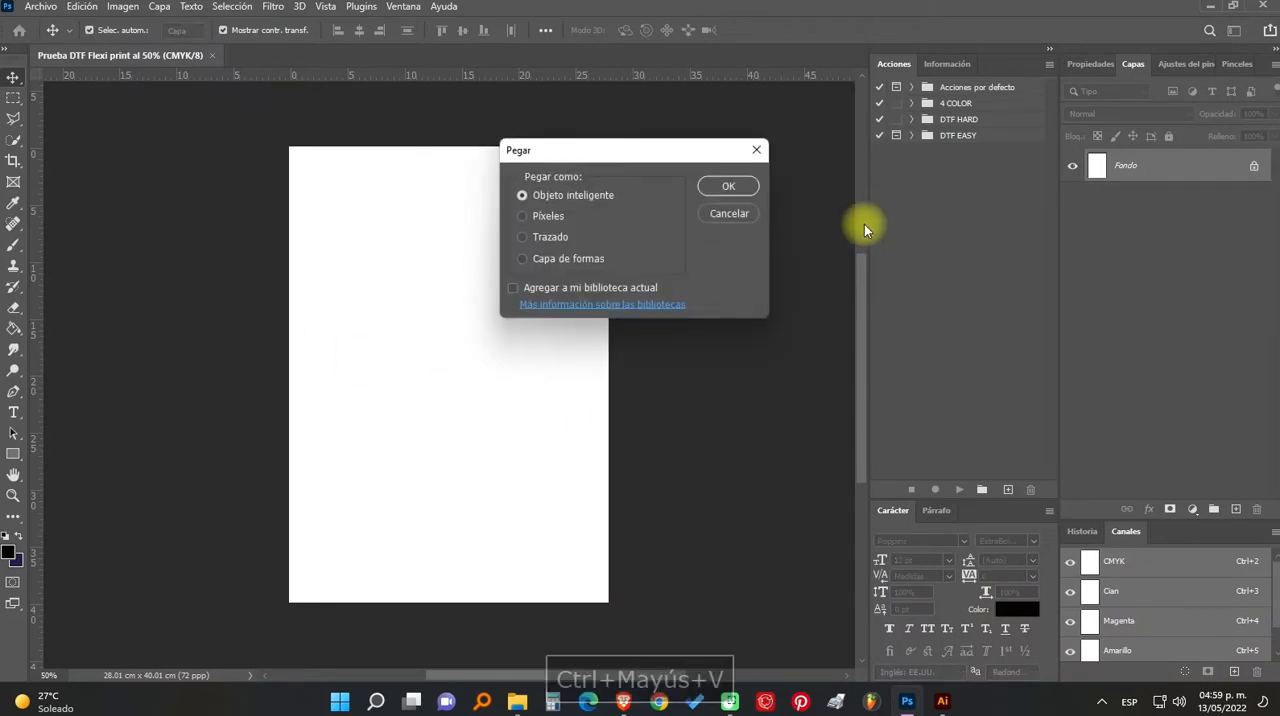
{"action": "left_click", "coordinate": [730, 187]}
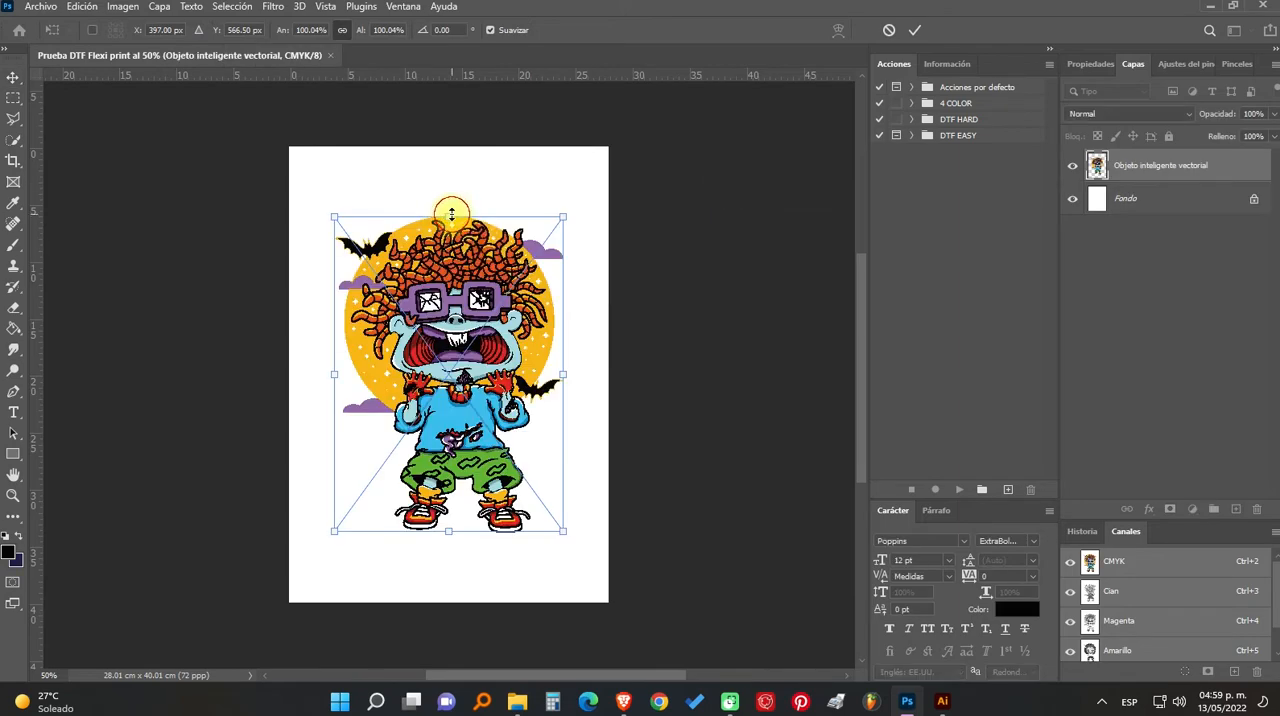
{"action": "left_click_drag", "start_coordinate": [451, 213], "coordinate": [451, 148]}
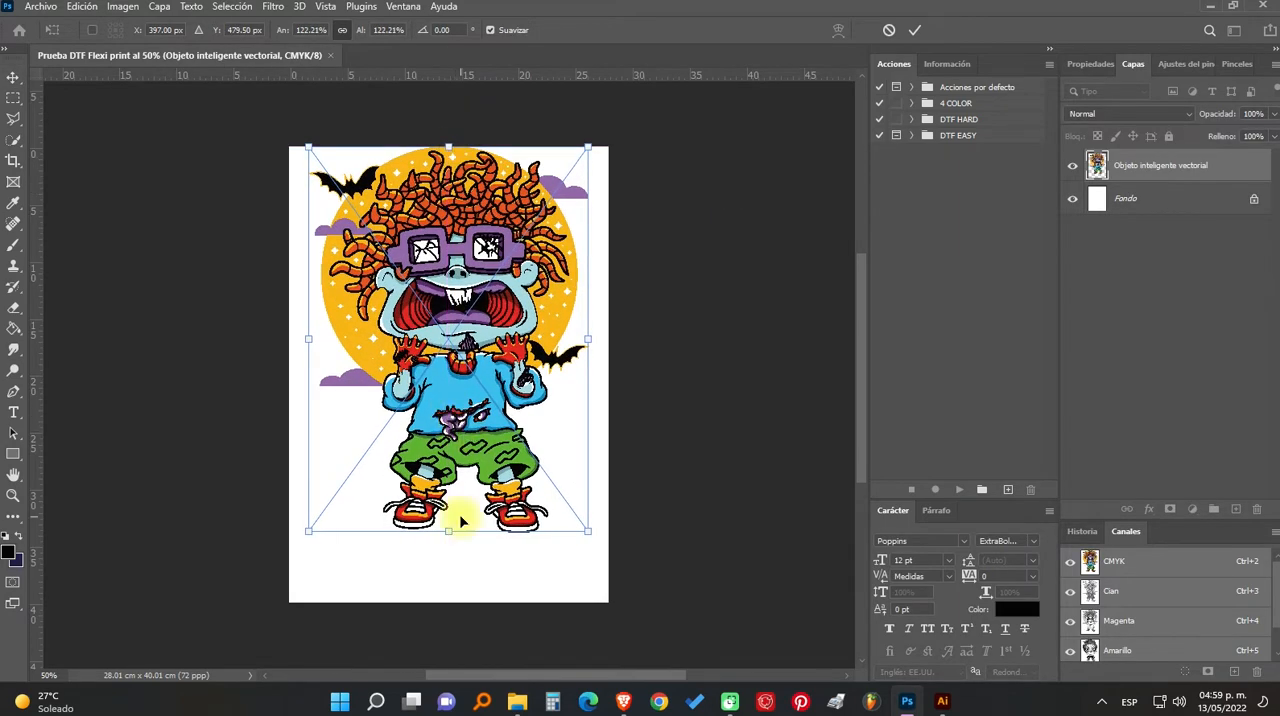
{"action": "left_click_drag", "start_coordinate": [451, 545], "coordinate": [451, 588]}
{"action": "left_click_drag", "start_coordinate": [597, 383], "coordinate": [600, 349]}
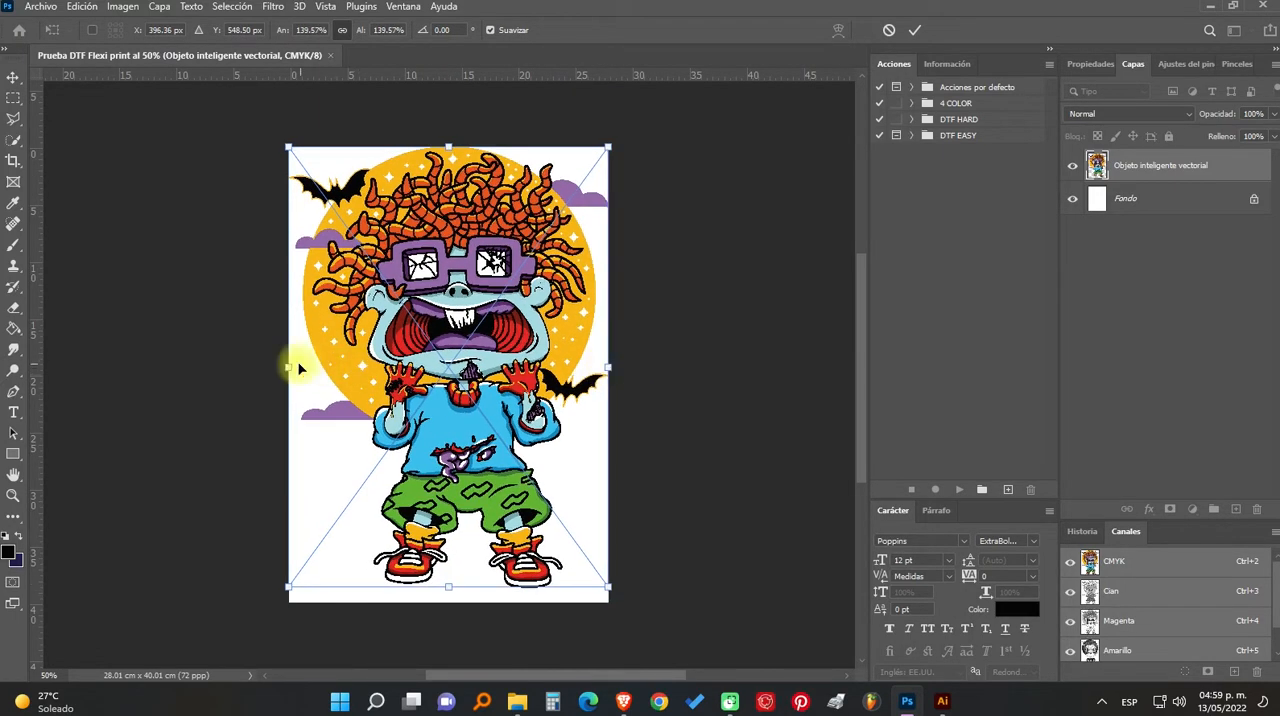
{"action": "left_click_drag", "start_coordinate": [291, 363], "coordinate": [296, 368]}
{"action": "key", "text": "Return"}
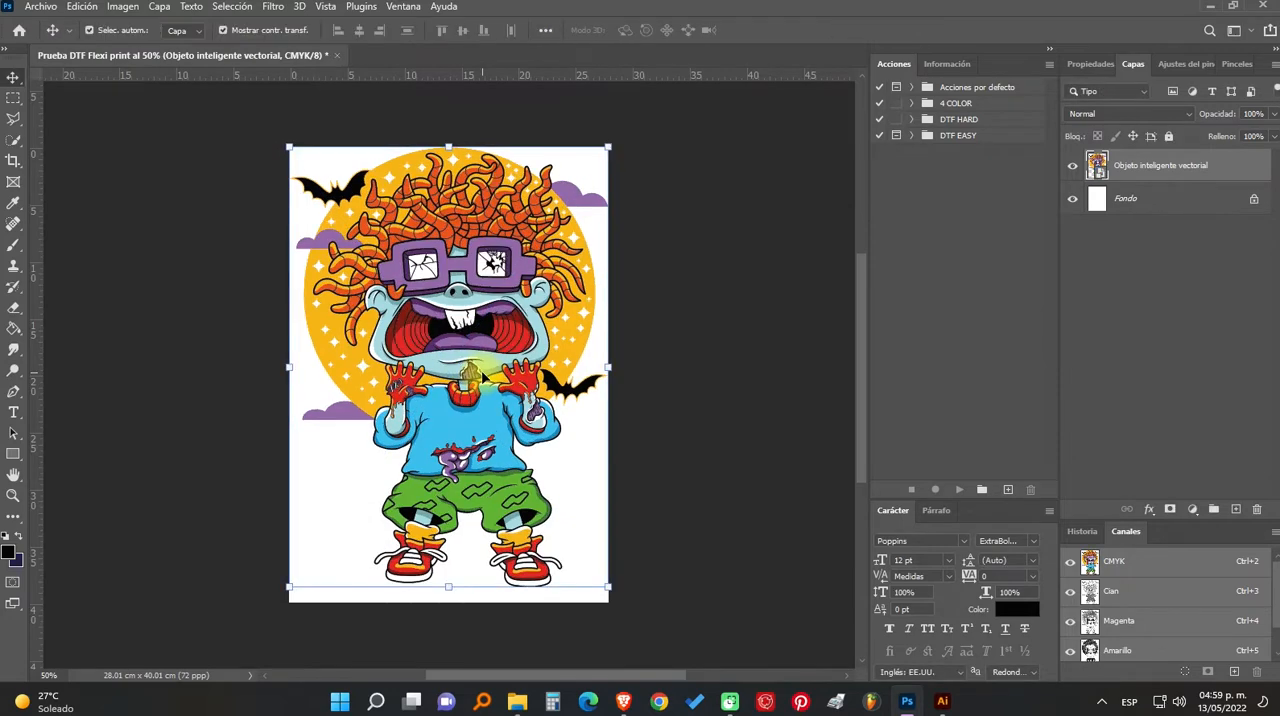
- Move the artwork slightly down to centre it vertically on the page, and deselect it
{"action": "left_click_drag", "start_coordinate": [483, 376], "coordinate": [483, 378]}
{"action": "left_click", "coordinate": [661, 430]}
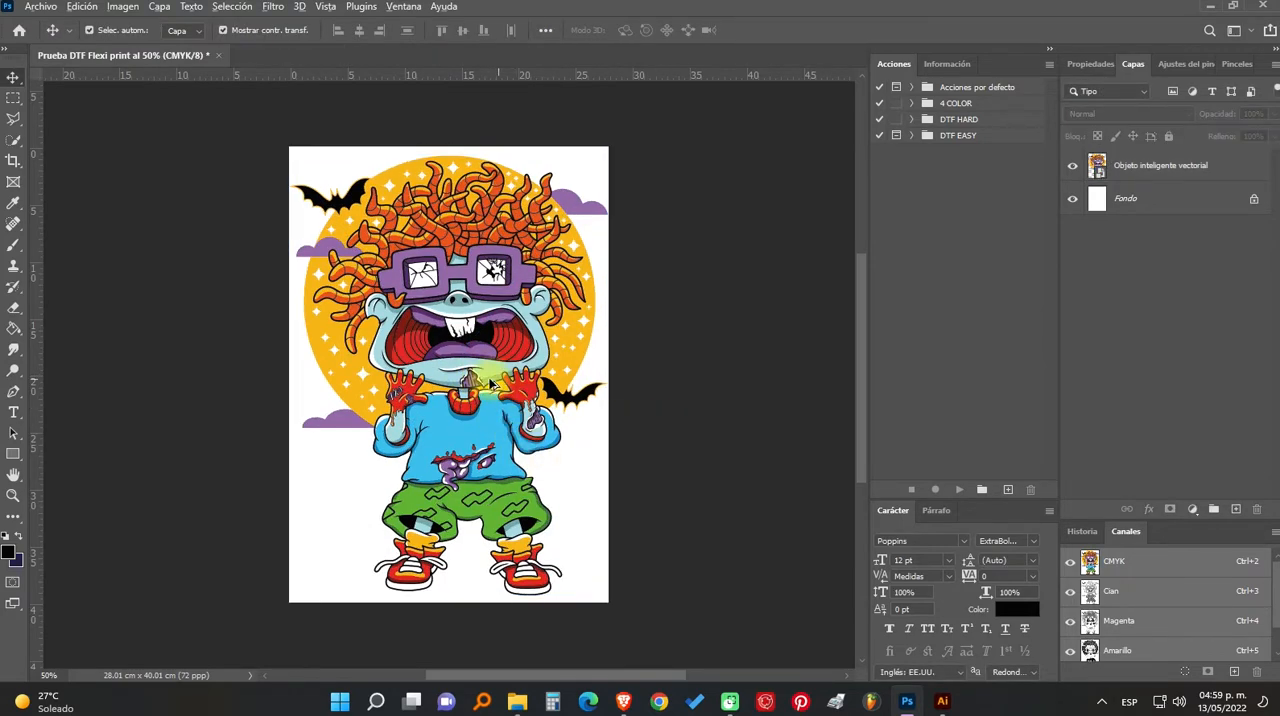
{"action": "scroll", "coordinate": [490, 383], "scroll_direction": "up", "scroll_amount": 5}
{"action": "scroll", "coordinate": [566, 510], "scroll_direction": "up", "scroll_amount": 5}
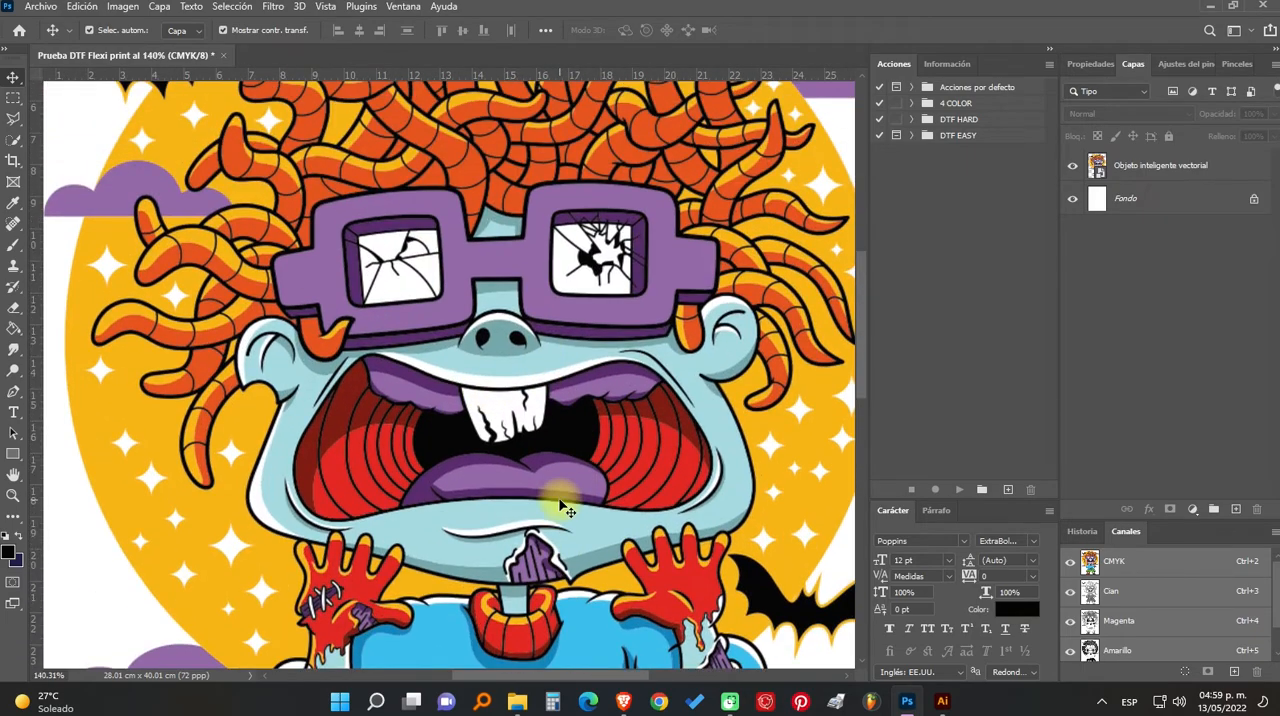
{"action": "scroll", "coordinate": [588, 243], "scroll_direction": "down", "scroll_amount": 5}
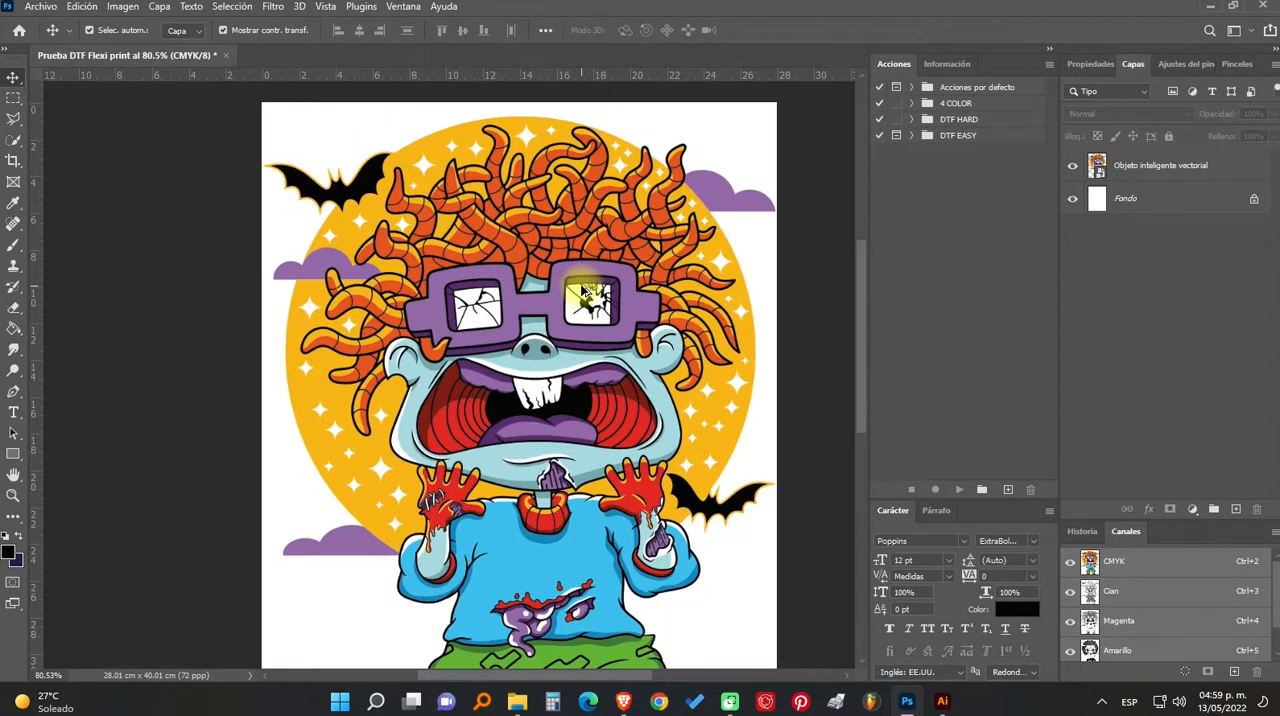
{"action": "key", "text": "ctrl+alt+0"}
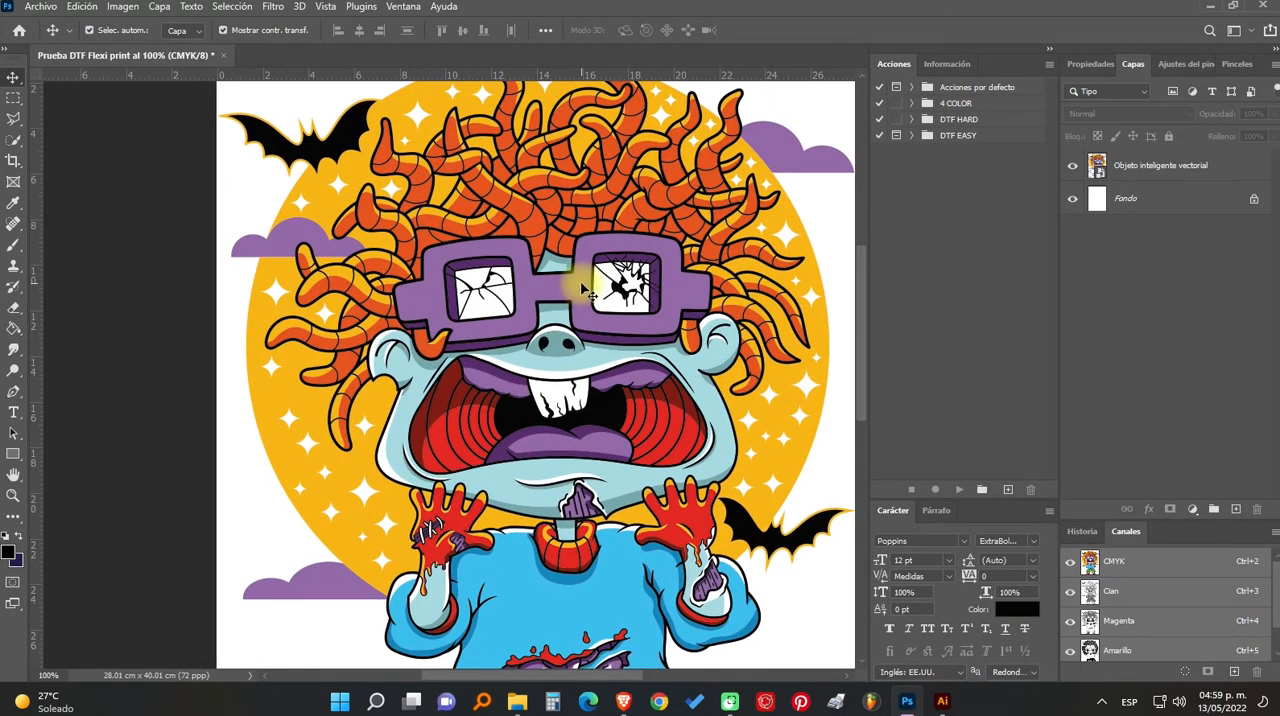
{"action": "key", "text": "ctrl+0"}
{"action": "left_click", "coordinate": [802, 327]}
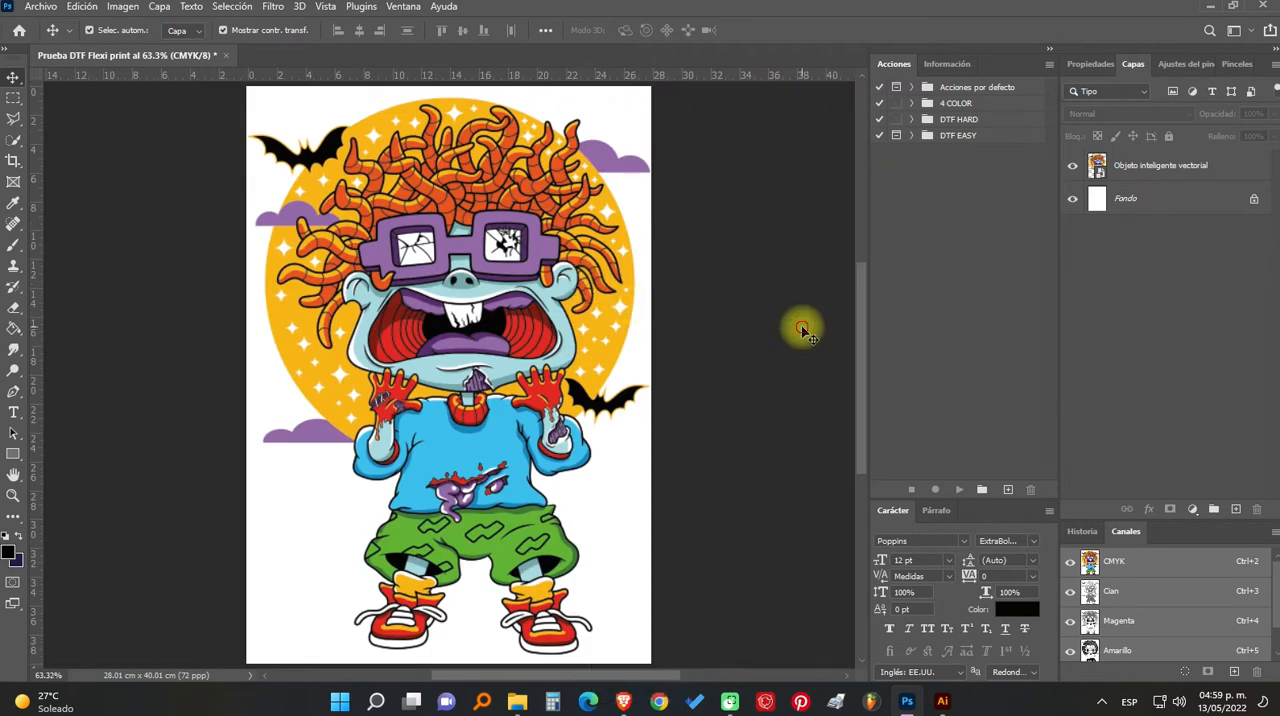
- Load the artwork layer's outline as a selection and create a spot colour channel from it named BLANCO, with black ink at 100% solidity
{"action": "left_click", "coordinate": [1097, 168], "text": "ctrl"}
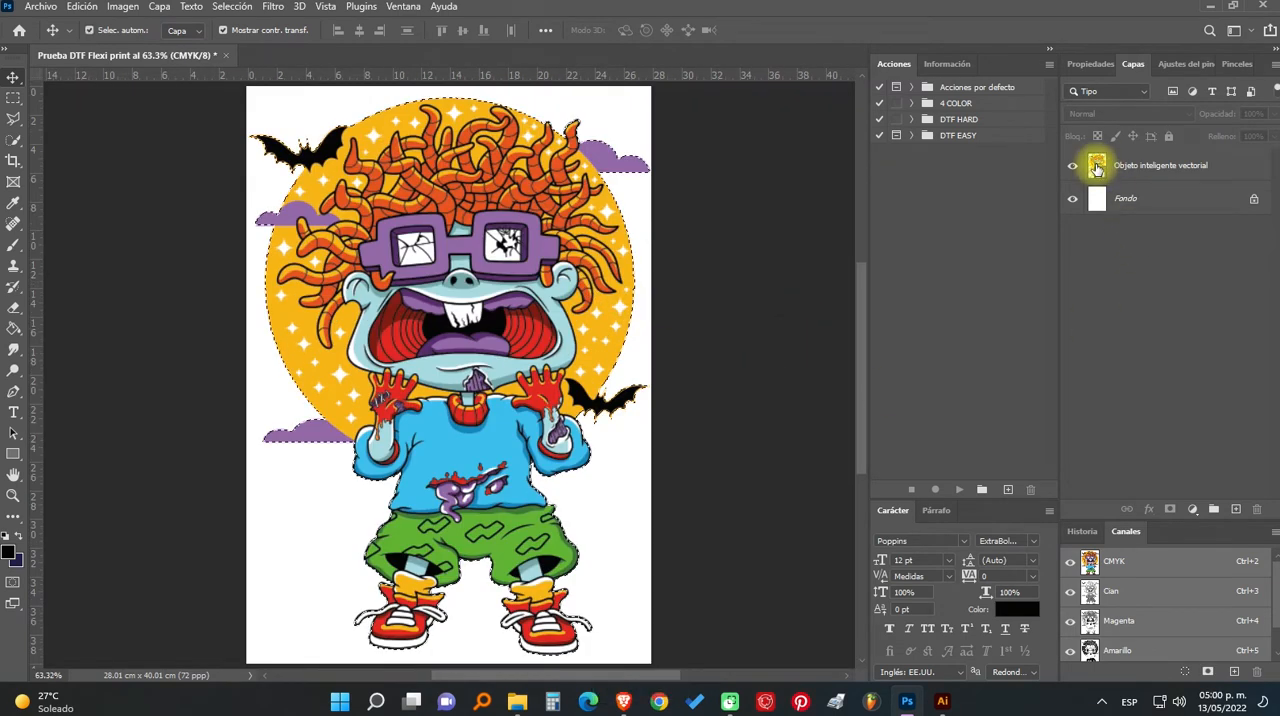
{"action": "left_click", "coordinate": [1272, 531]}
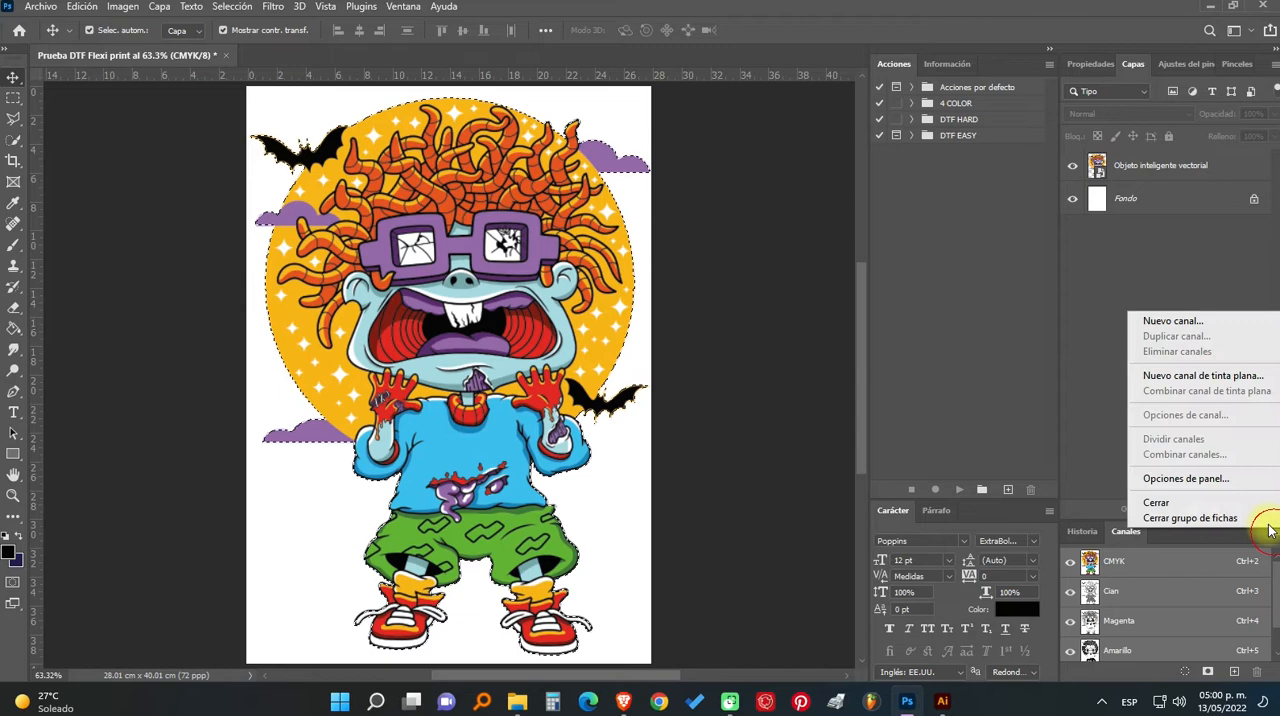
{"action": "left_click", "coordinate": [1238, 376]}
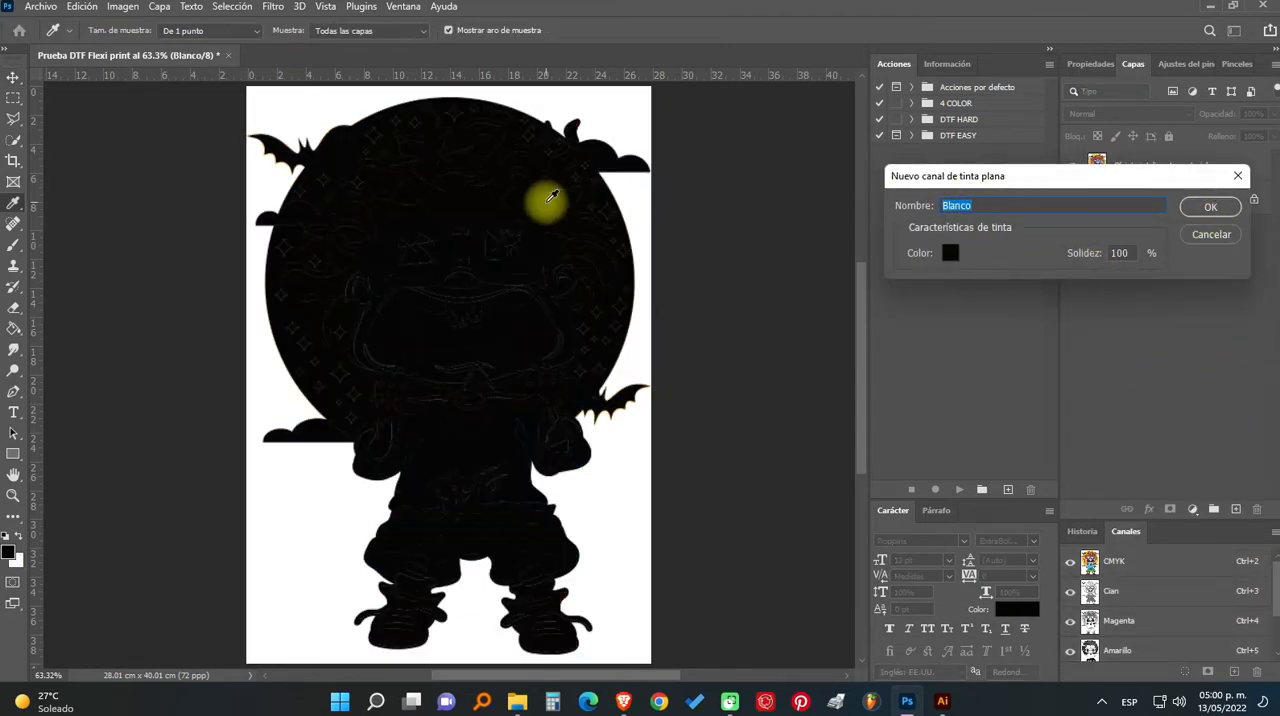
{"action": "key", "text": "BackSpace"}
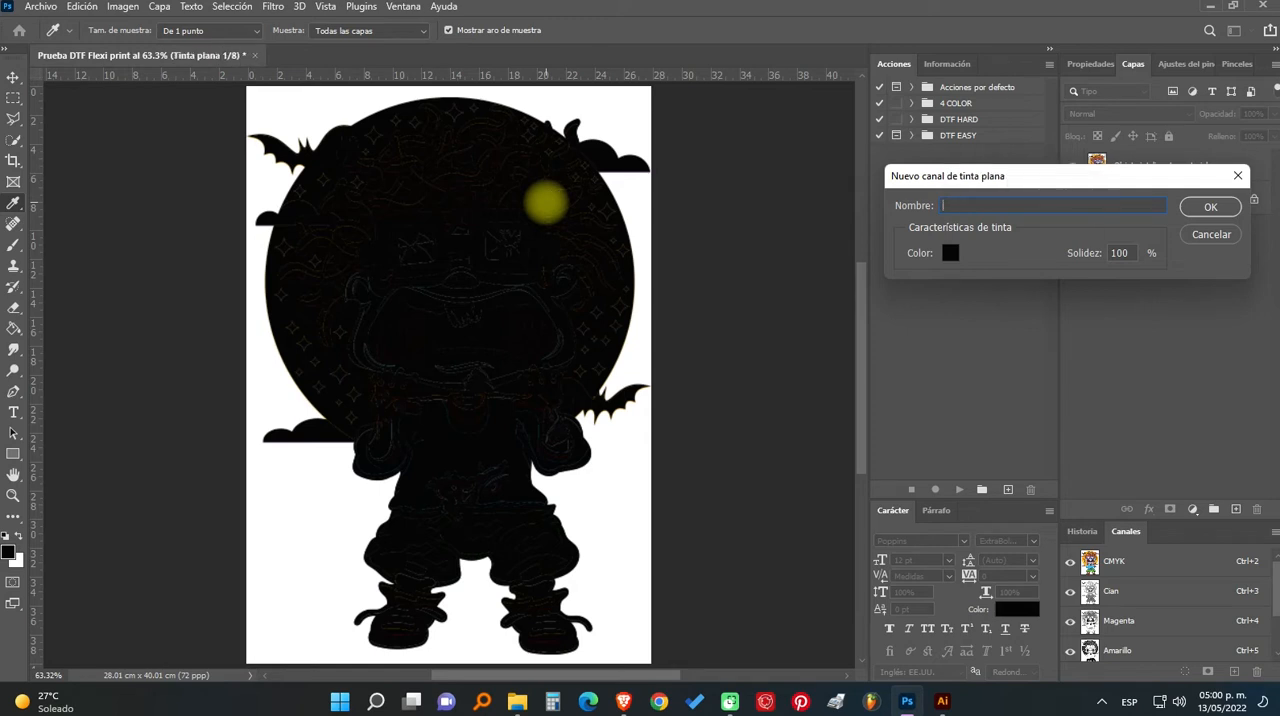
{"action": "type", "text": "BLANCO"}
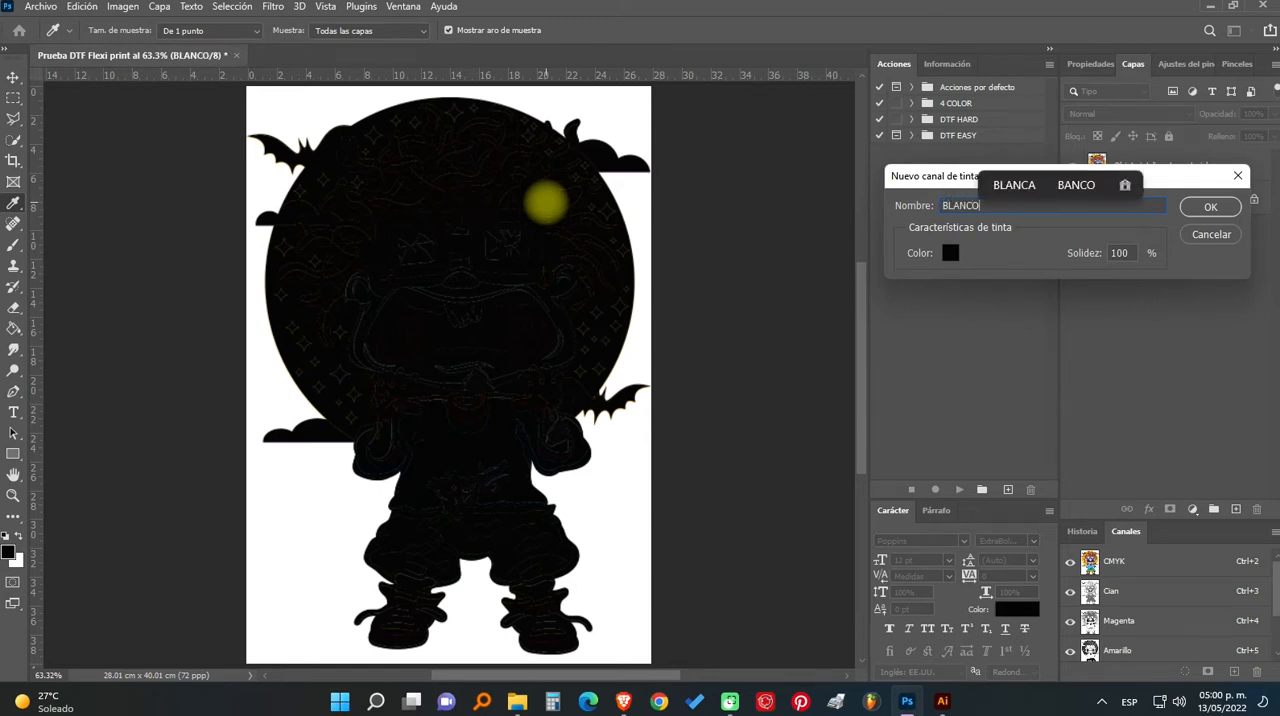
{"action": "left_click", "coordinate": [950, 254]}
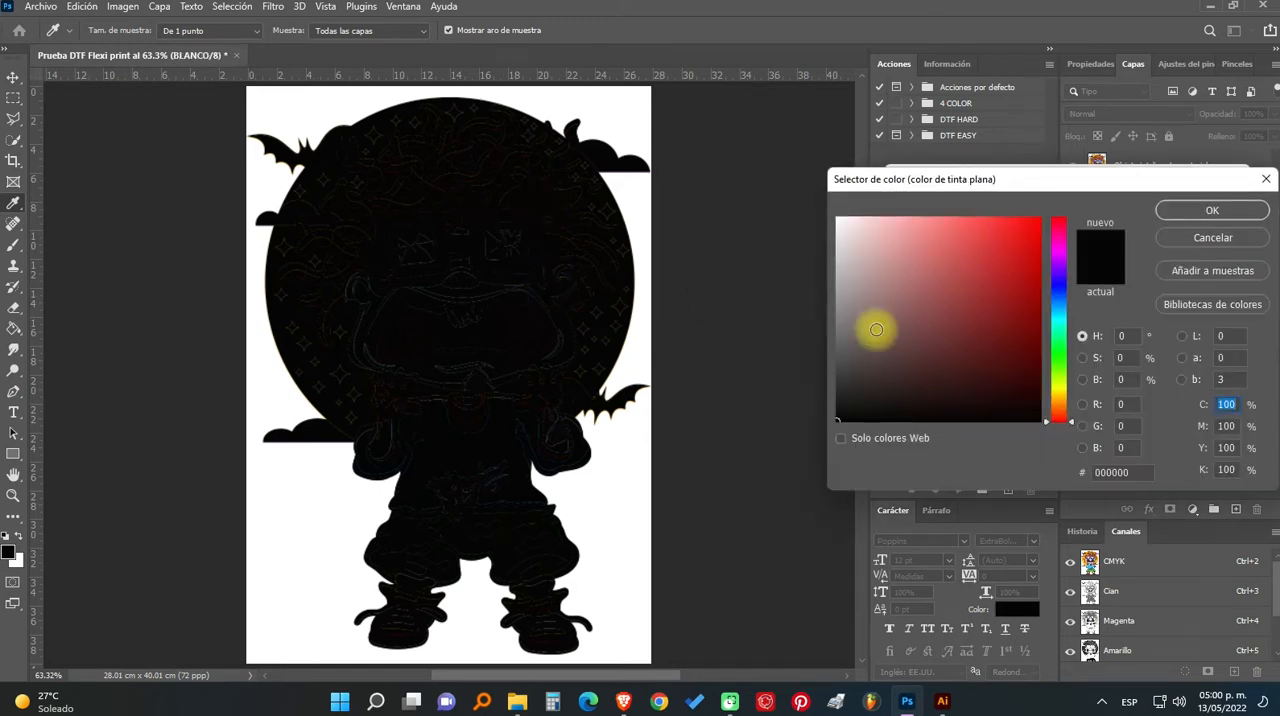
{"action": "left_click", "coordinate": [1210, 216]}
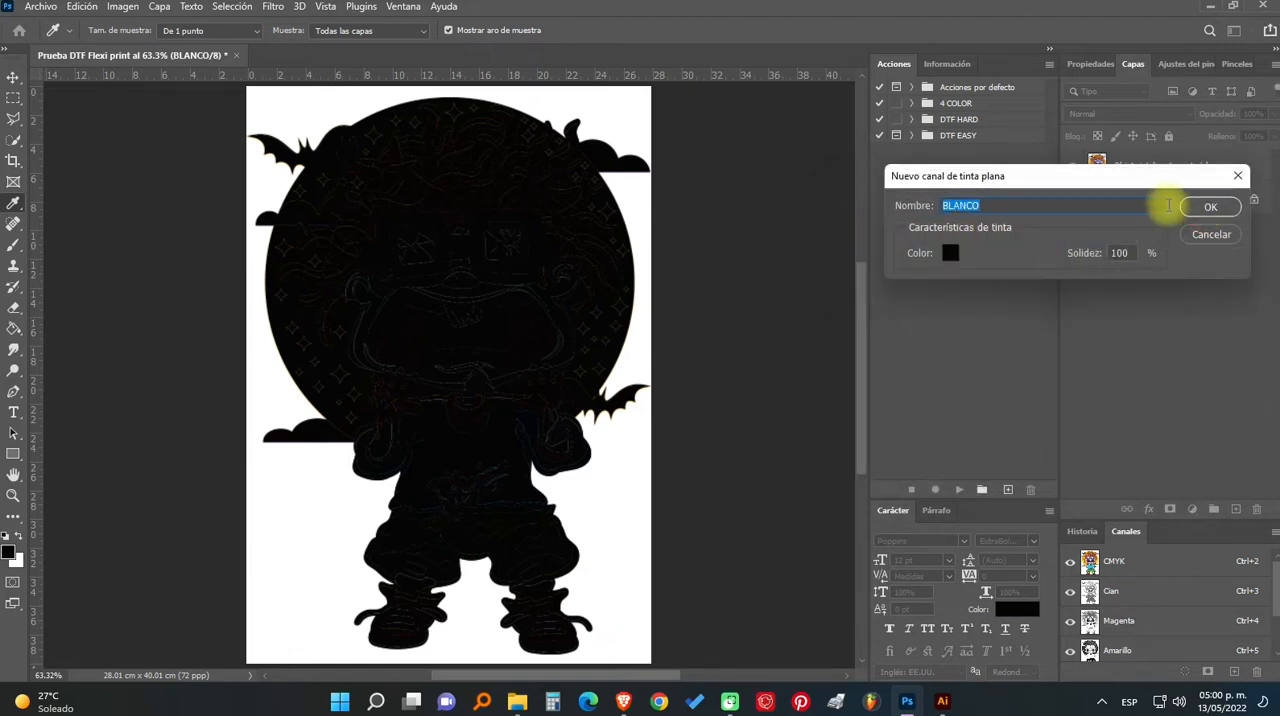
{"action": "left_click", "coordinate": [1211, 209]}
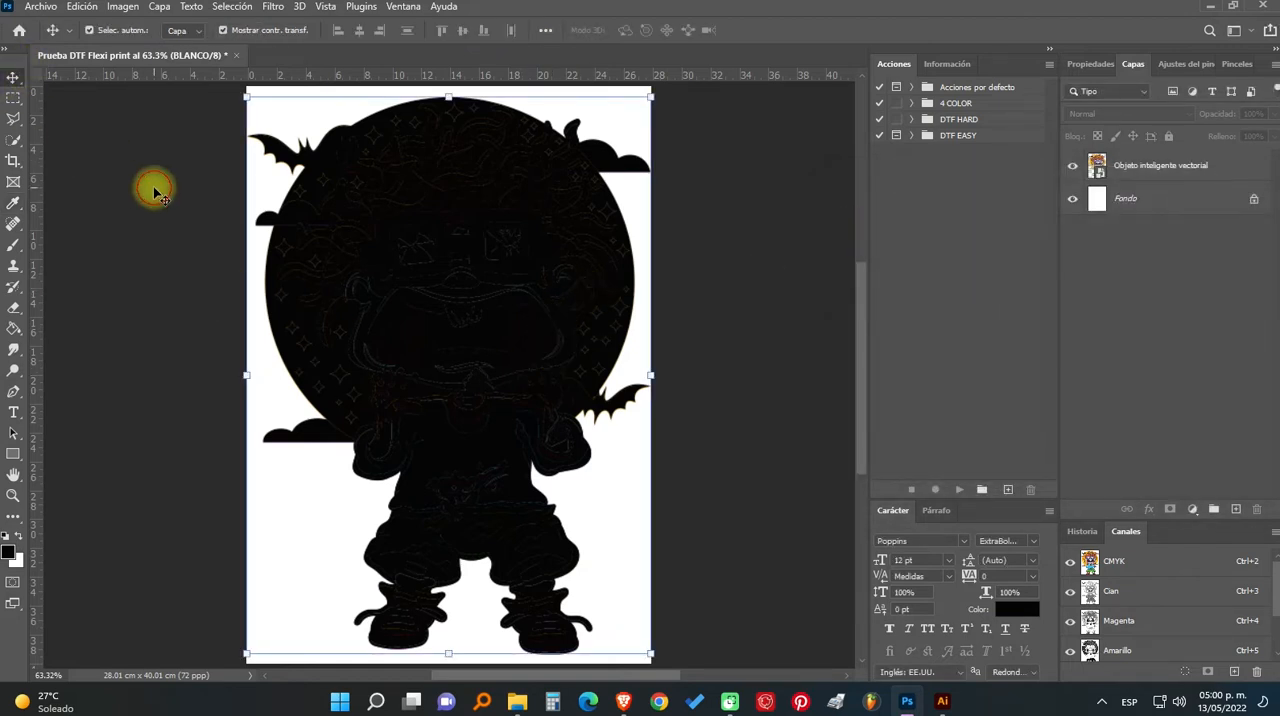
{"action": "scroll", "coordinate": [340, 285], "scroll_direction": "up", "scroll_amount": 5}
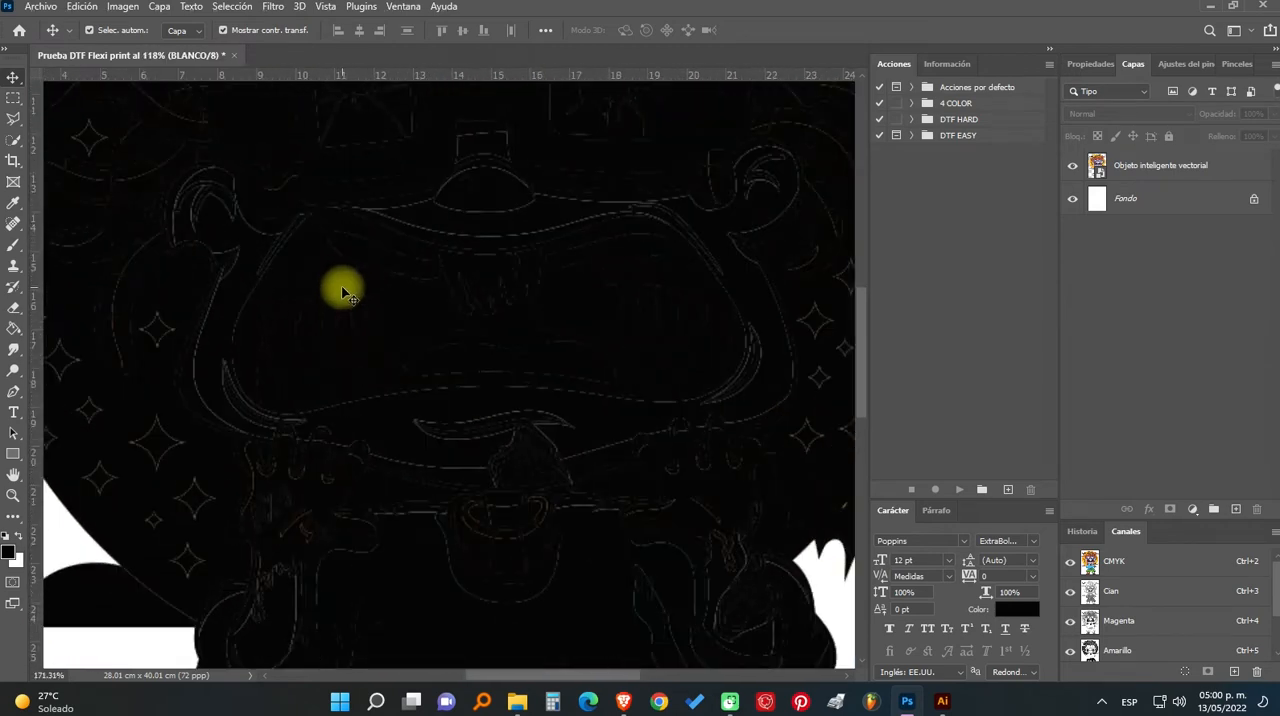
{"action": "scroll", "coordinate": [313, 400], "scroll_direction": "down", "scroll_amount": 5}
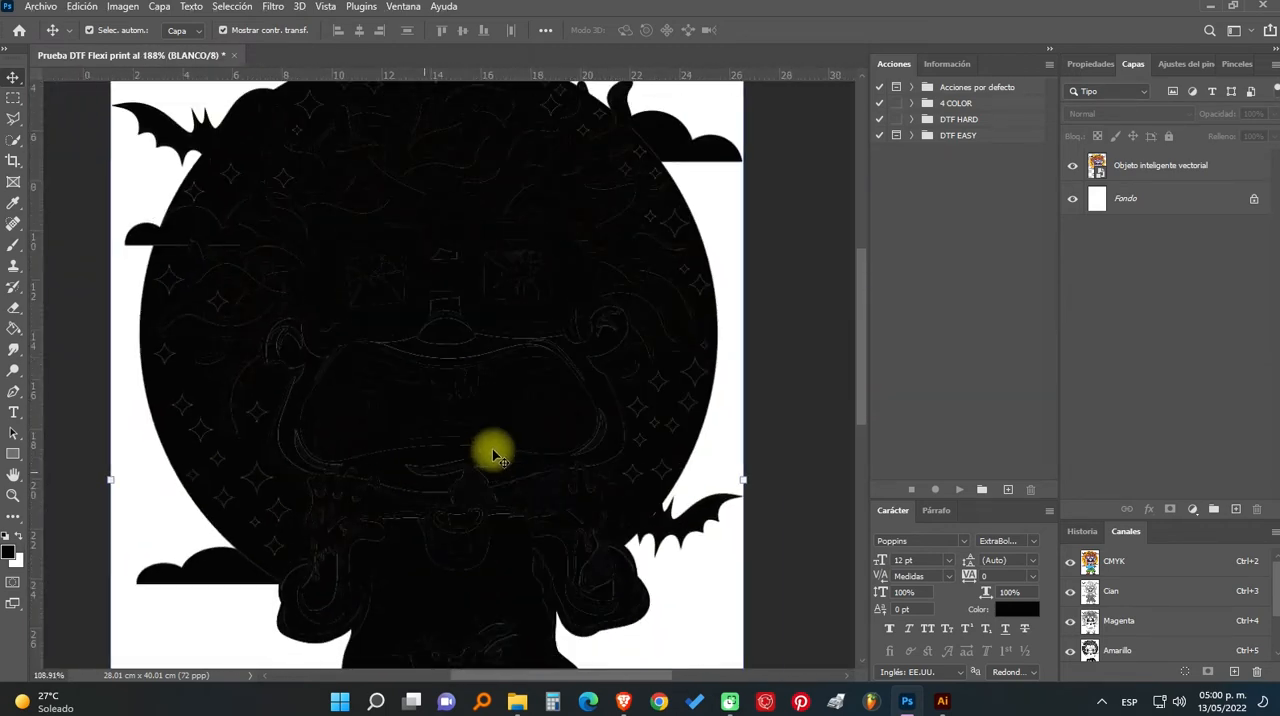
{"action": "scroll", "coordinate": [1146, 627], "scroll_direction": "down", "scroll_amount": 3}
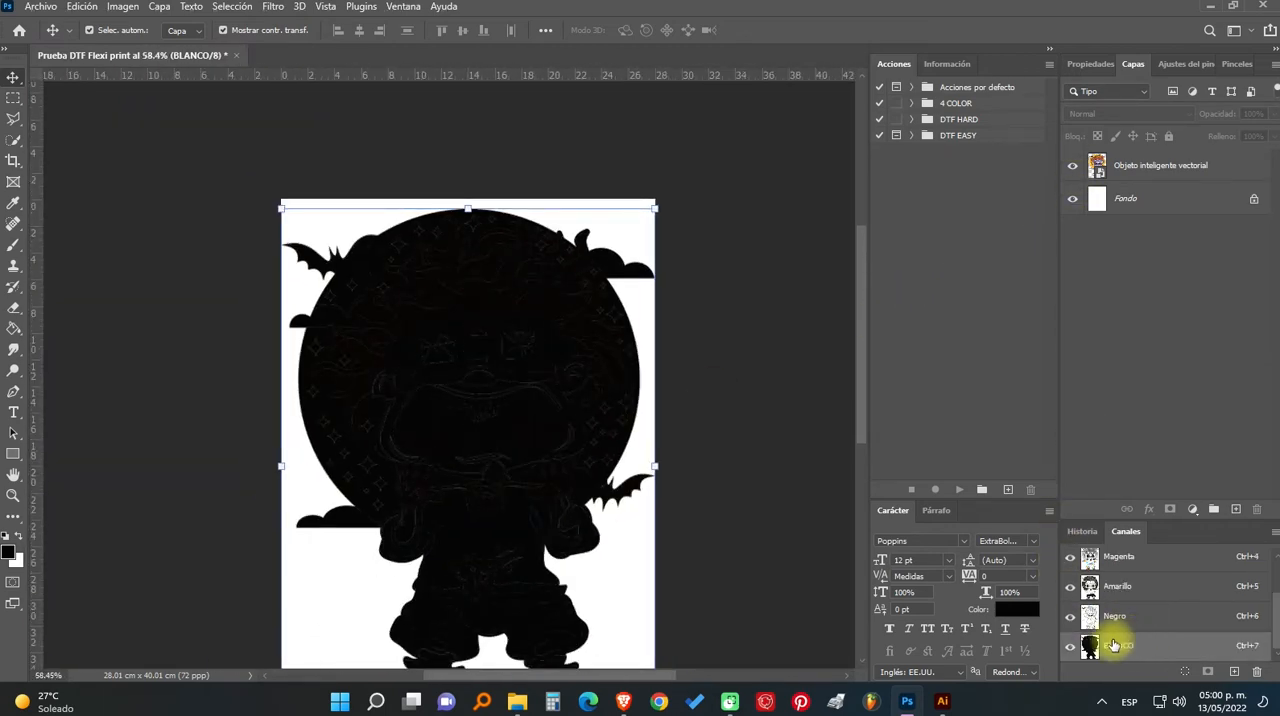
- Paint the BLANCO channel's head and circle solid black with a 129 px brush, staying within the artwork's selection
{"action": "left_click", "coordinate": [12, 245]}
{"action": "scroll", "coordinate": [388, 300], "scroll_direction": "up", "scroll_amount": 3}
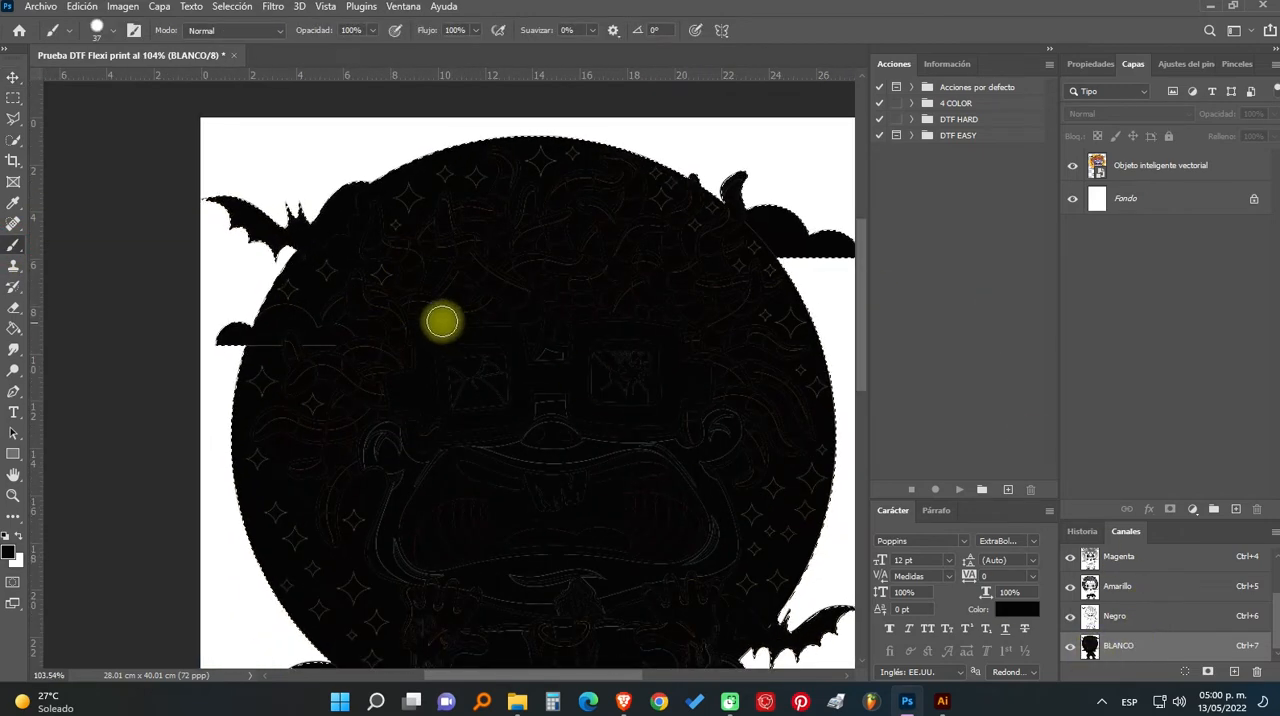
{"action": "mouse_move", "coordinate": [441, 323]}
{"action": "left_mouse_down"}
{"action": "mouse_move", "coordinate": [488, 475]}
{"action": "mouse_move", "coordinate": [452, 519]}
{"action": "left_mouse_up"}
{"action": "left_click_drag", "start_coordinate": [574, 477], "coordinate": [611, 477]}
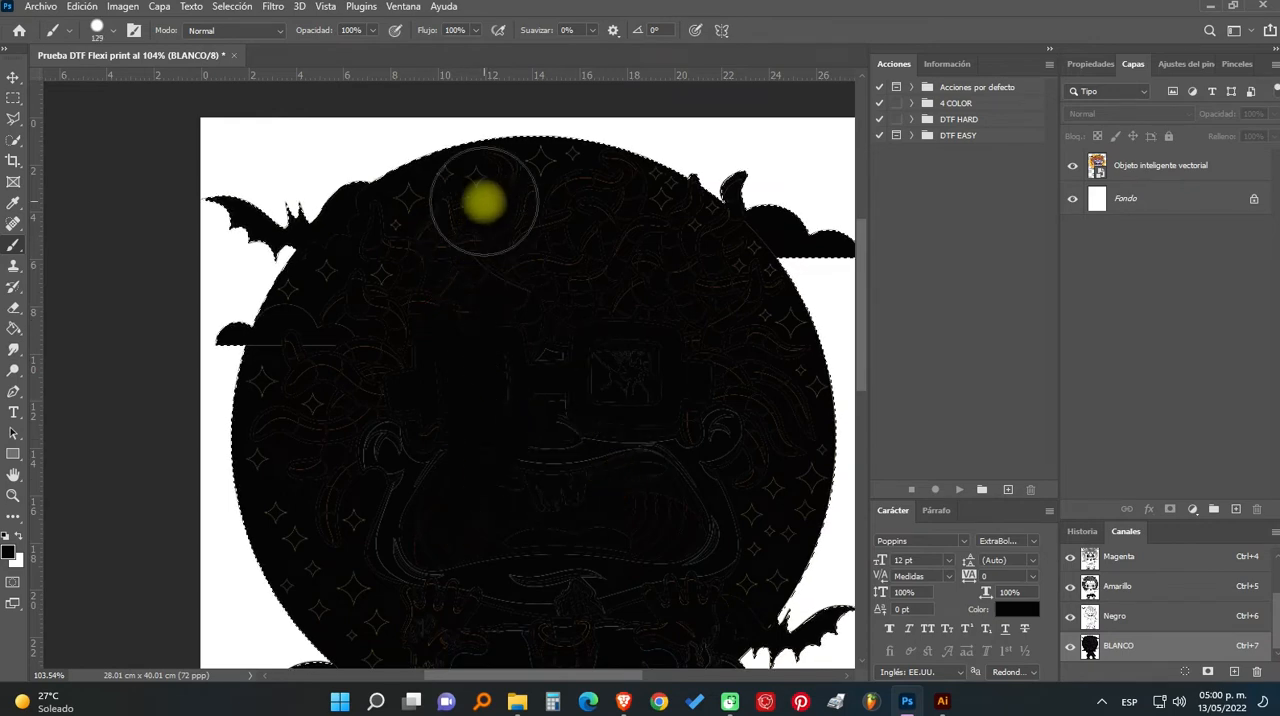
{"action": "mouse_move", "coordinate": [484, 200]}
{"action": "left_mouse_down"}
{"action": "mouse_move", "coordinate": [229, 280]}
{"action": "mouse_move", "coordinate": [851, 263]}
{"action": "mouse_move", "coordinate": [177, 200]}
{"action": "mouse_move", "coordinate": [1014, 391]}
{"action": "mouse_move", "coordinate": [149, 534]}
{"action": "mouse_move", "coordinate": [500, 509]}
{"action": "left_mouse_up"}
{"action": "scroll", "coordinate": [500, 509], "scroll_direction": "down", "scroll_amount": 3}
{"action": "mouse_move", "coordinate": [737, 406]}
{"action": "left_mouse_down"}
{"action": "mouse_move", "coordinate": [10, 434]}
{"action": "mouse_move", "coordinate": [1052, 405]}
{"action": "mouse_move", "coordinate": [2, 573]}
{"action": "left_mouse_up"}
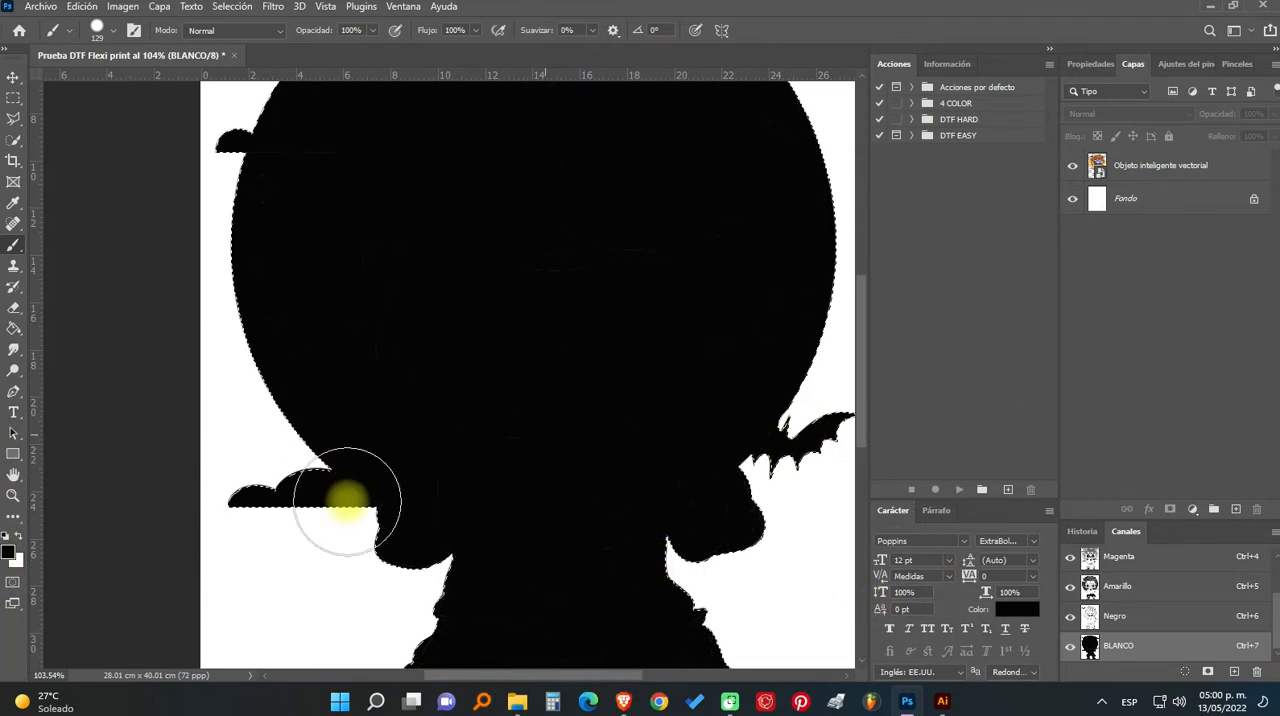
- Paint the body and legs of the BLANCO channel solid black with the same brush, and deselect the artwork's outline
{"action": "scroll", "coordinate": [509, 471], "scroll_direction": "down", "scroll_amount": 5}
{"action": "mouse_move", "coordinate": [498, 470]}
{"action": "left_mouse_down"}
{"action": "mouse_move", "coordinate": [503, 318]}
{"action": "mouse_move", "coordinate": [675, 444]}
{"action": "mouse_move", "coordinate": [731, 449]}
{"action": "mouse_move", "coordinate": [736, 634]}
{"action": "mouse_move", "coordinate": [786, 505]}
{"action": "mouse_move", "coordinate": [409, 594]}
{"action": "left_mouse_up"}
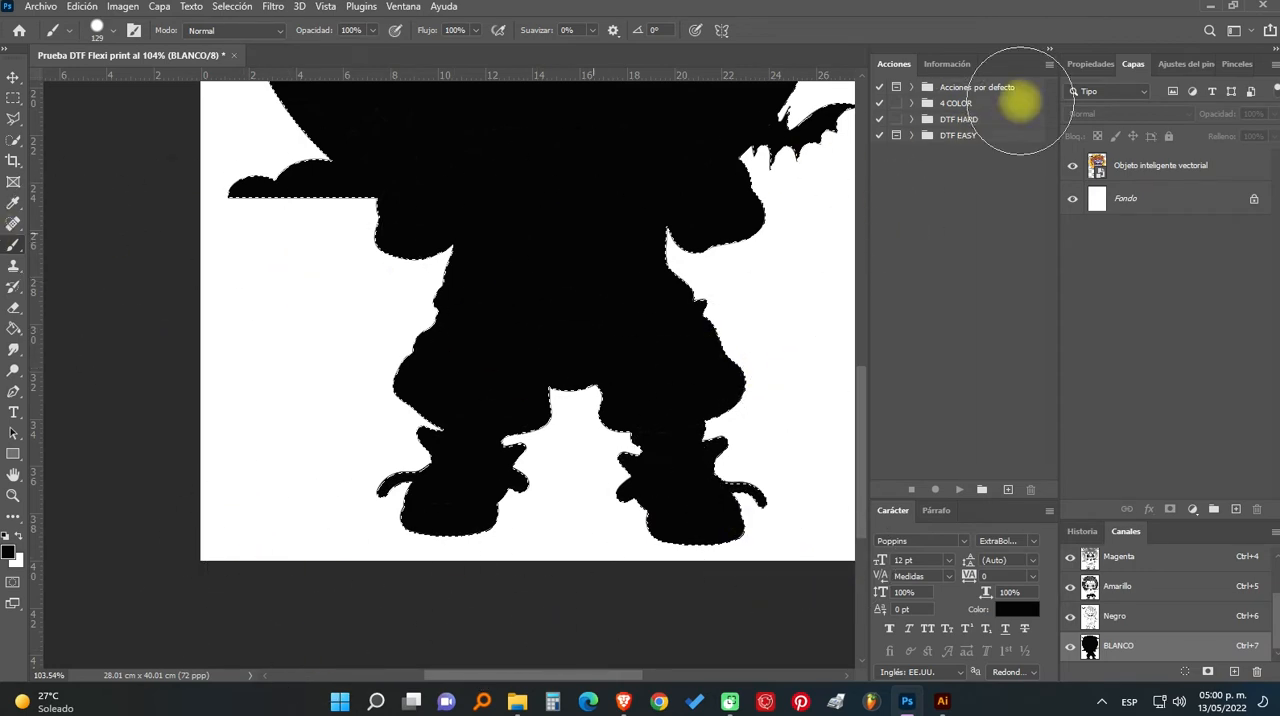
{"action": "scroll", "coordinate": [737, 294], "scroll_direction": "up", "scroll_amount": 3}
{"action": "key", "text": "space"}
{"action": "scroll", "coordinate": [534, 325], "scroll_direction": "down", "scroll_amount": 3}
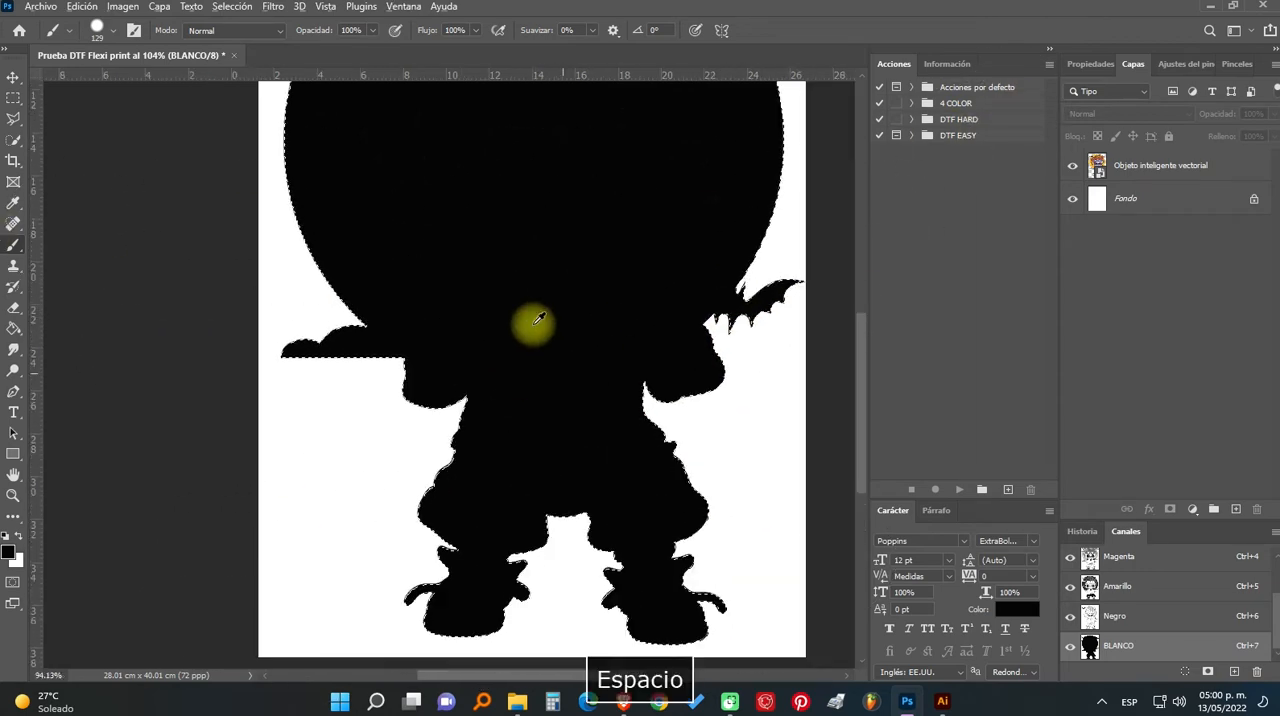
{"action": "scroll", "coordinate": [430, 333], "scroll_direction": "up", "scroll_amount": 2}
{"action": "scroll", "coordinate": [430, 333], "scroll_direction": "up", "scroll_amount": 2}
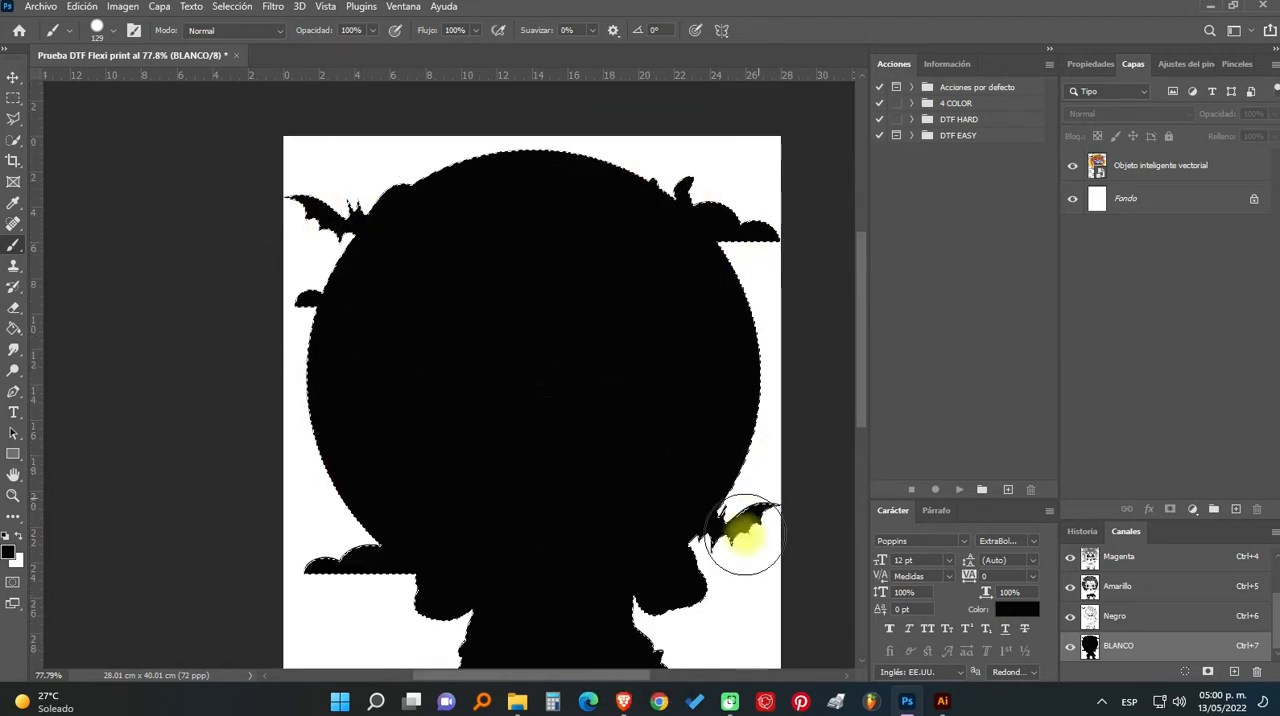
{"action": "scroll", "coordinate": [630, 510], "scroll_direction": "down", "scroll_amount": 2}
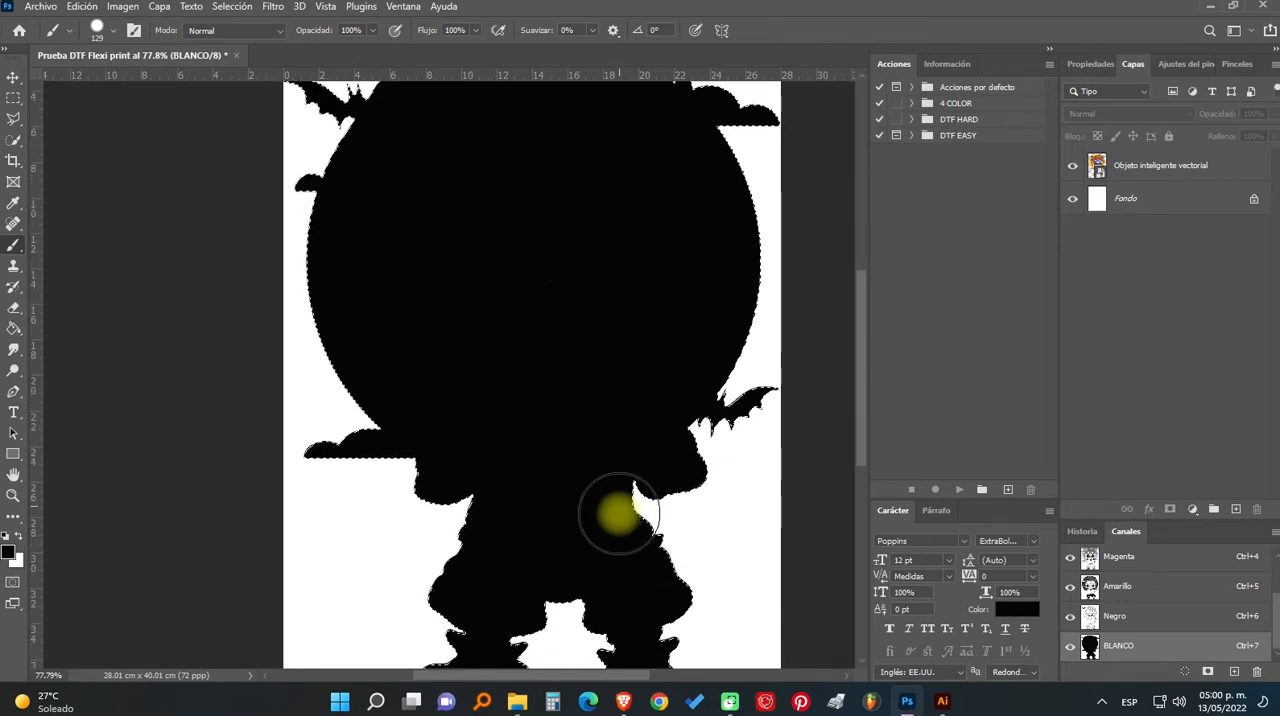
{"action": "scroll", "coordinate": [618, 513], "scroll_direction": "down", "scroll_amount": 2}
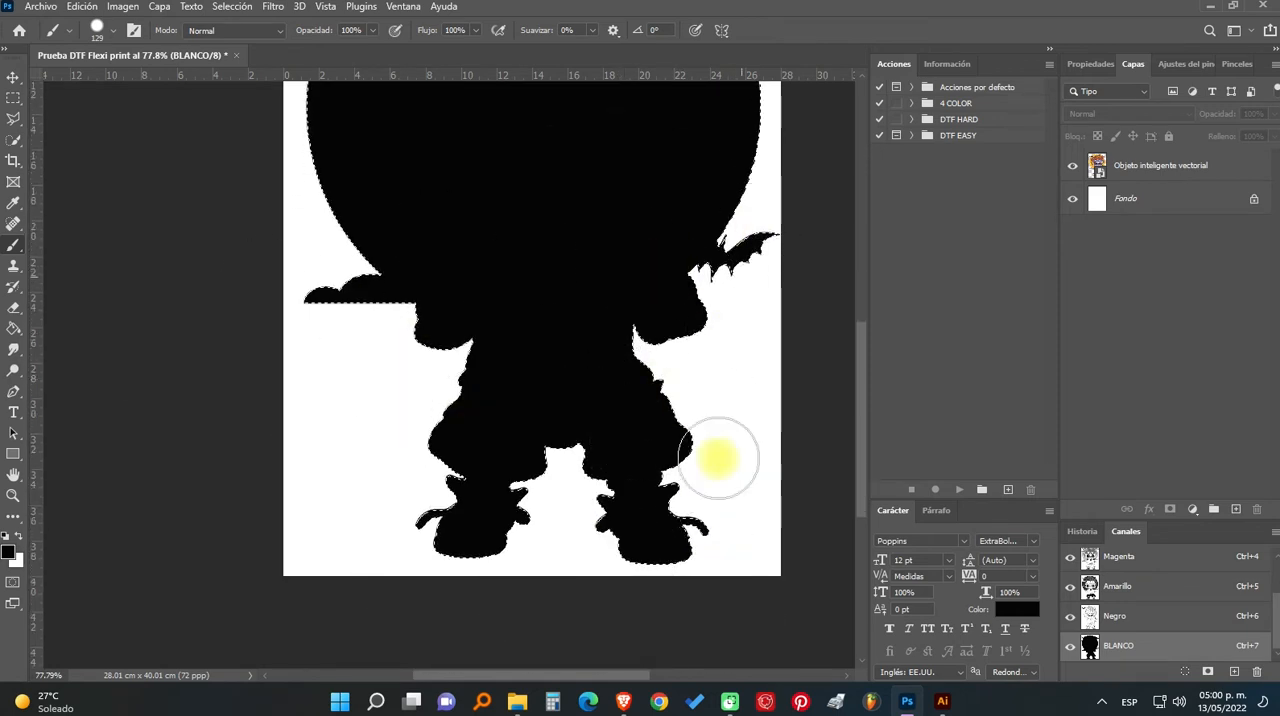
{"action": "scroll", "coordinate": [563, 434], "scroll_direction": "up", "scroll_amount": 5}
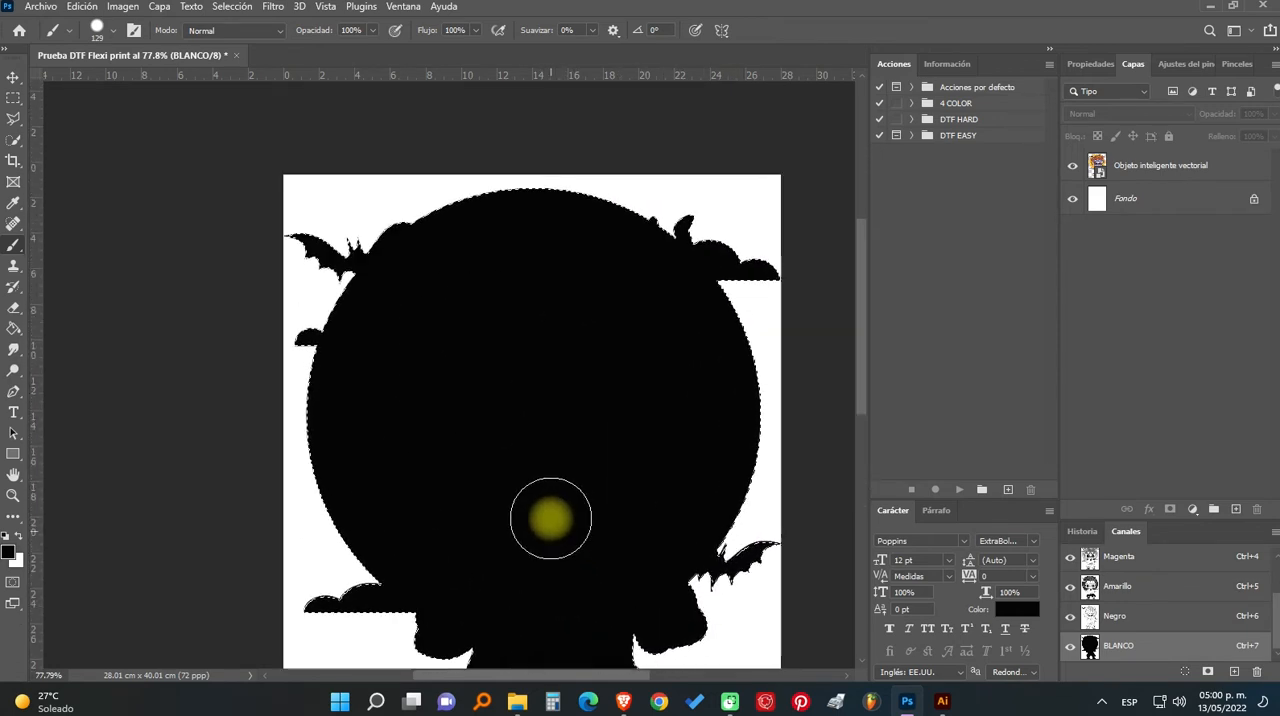
{"action": "scroll", "coordinate": [550, 518], "scroll_direction": "up", "scroll_amount": 4}
{"action": "scroll", "coordinate": [555, 525], "scroll_direction": "down", "scroll_amount": 3}
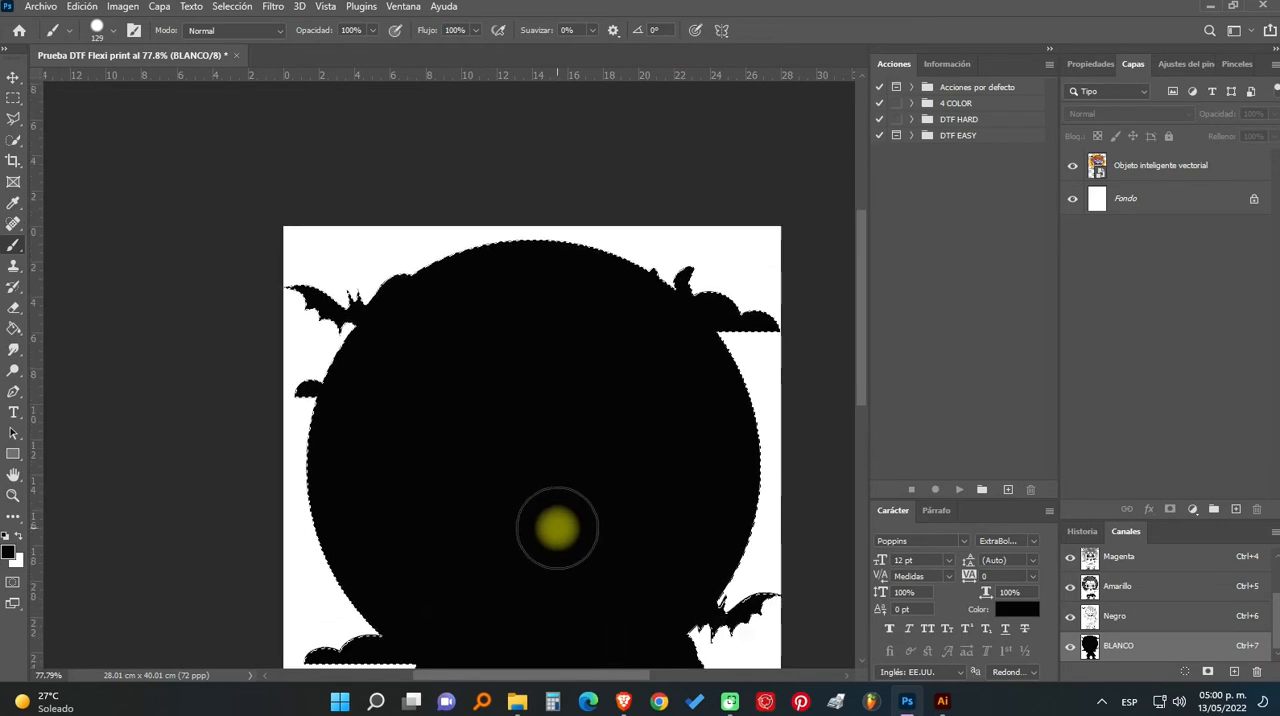
{"action": "scroll", "coordinate": [557, 528], "scroll_direction": "down", "scroll_amount": 3}
{"action": "key", "text": "ctrl+d"}
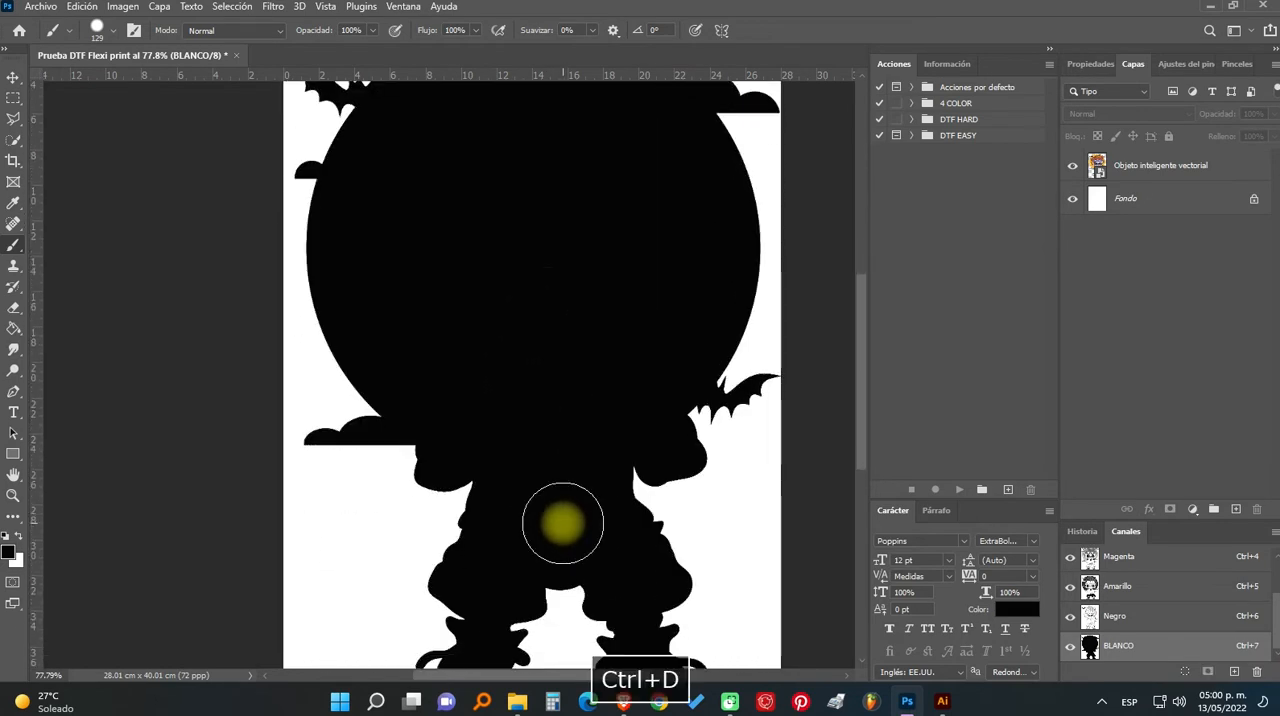
- Examine the BLANCO silhouette up close for faint lines left unpainted across the head and circle
{"action": "scroll", "coordinate": [574, 408], "scroll_direction": "up", "scroll_amount": 6}
{"action": "left_click_drag", "start_coordinate": [354, 418], "coordinate": [540, 671]}
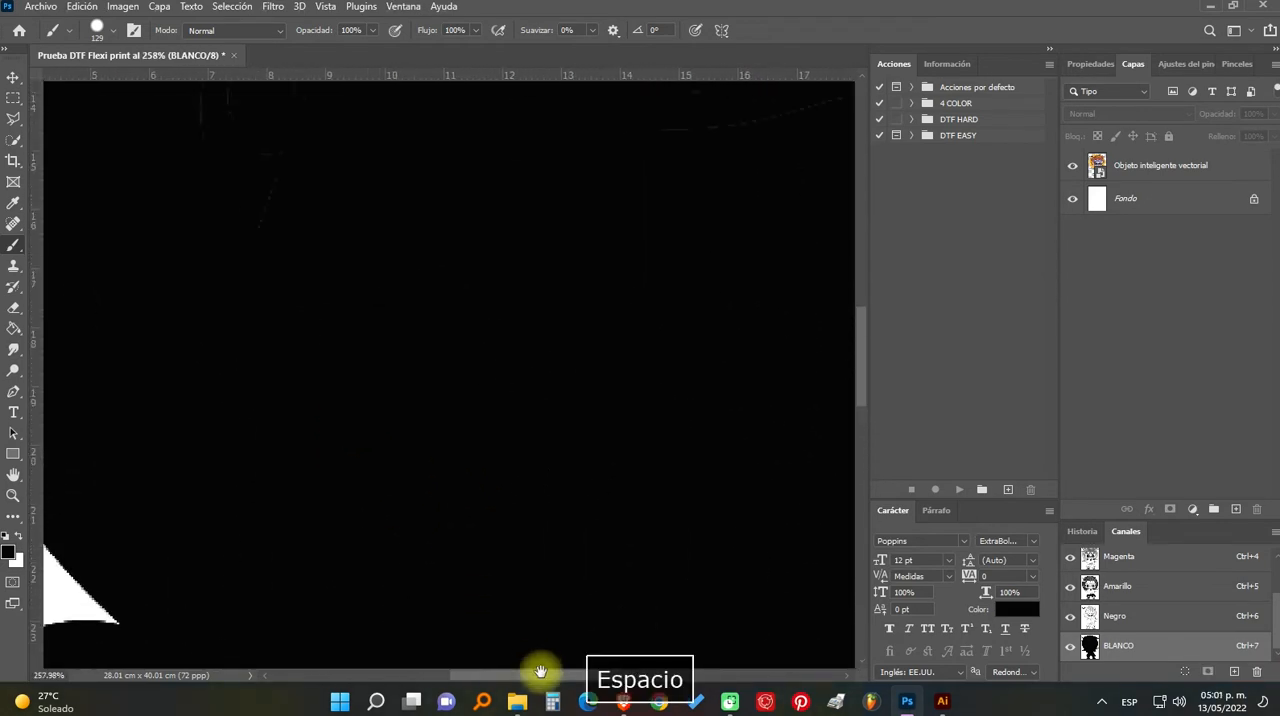
{"action": "left_click_drag", "start_coordinate": [271, 261], "coordinate": [545, 512]}
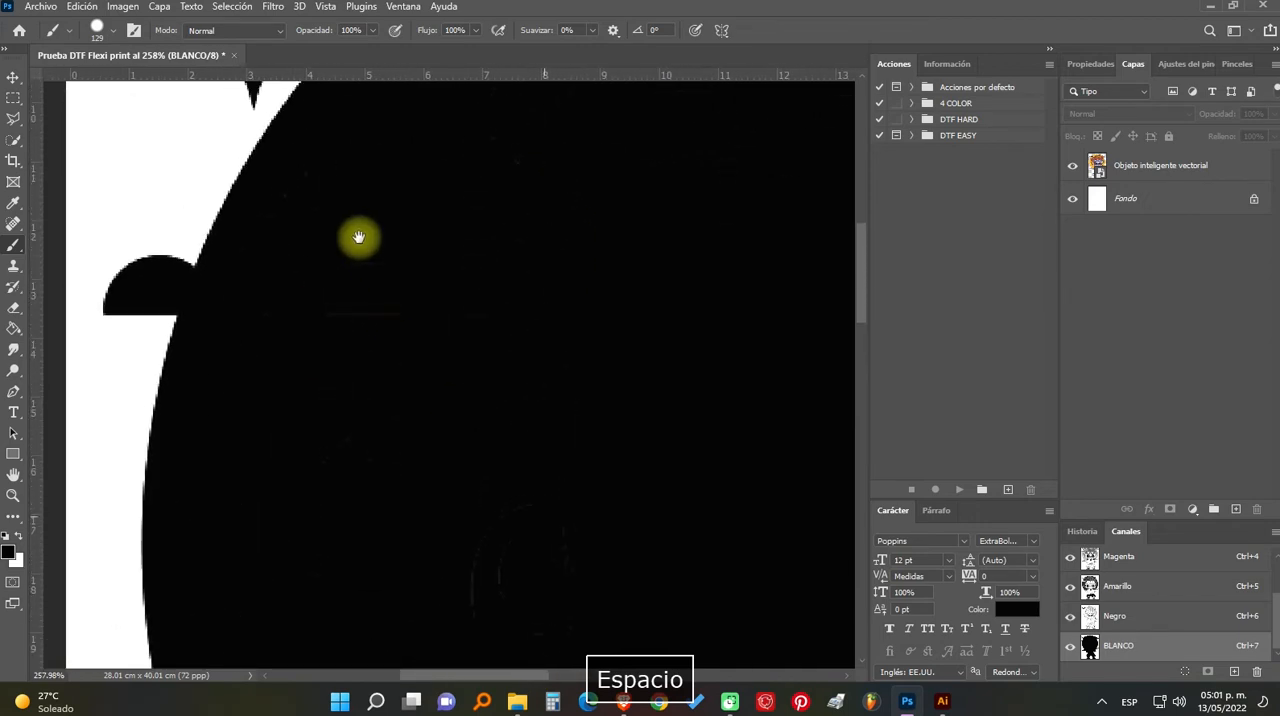
{"action": "left_click_drag", "start_coordinate": [358, 237], "coordinate": [400, 23]}
{"action": "mouse_move", "coordinate": [457, 329]}
{"action": "left_mouse_down"}
{"action": "mouse_move", "coordinate": [443, 363]}
{"action": "mouse_move", "coordinate": [243, 409]}
{"action": "left_mouse_up"}
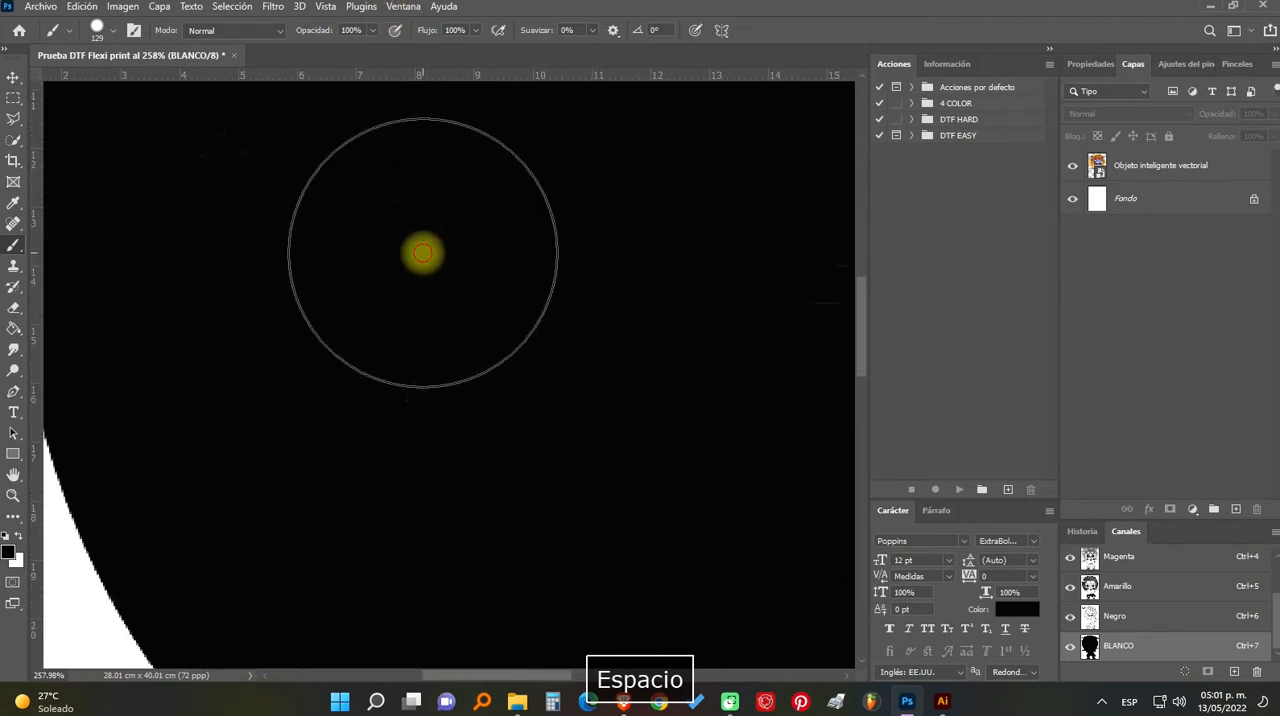
{"action": "scroll", "coordinate": [520, 423], "scroll_direction": "down", "scroll_amount": 5}
{"action": "scroll", "coordinate": [490, 420], "scroll_direction": "up", "scroll_amount": 2}
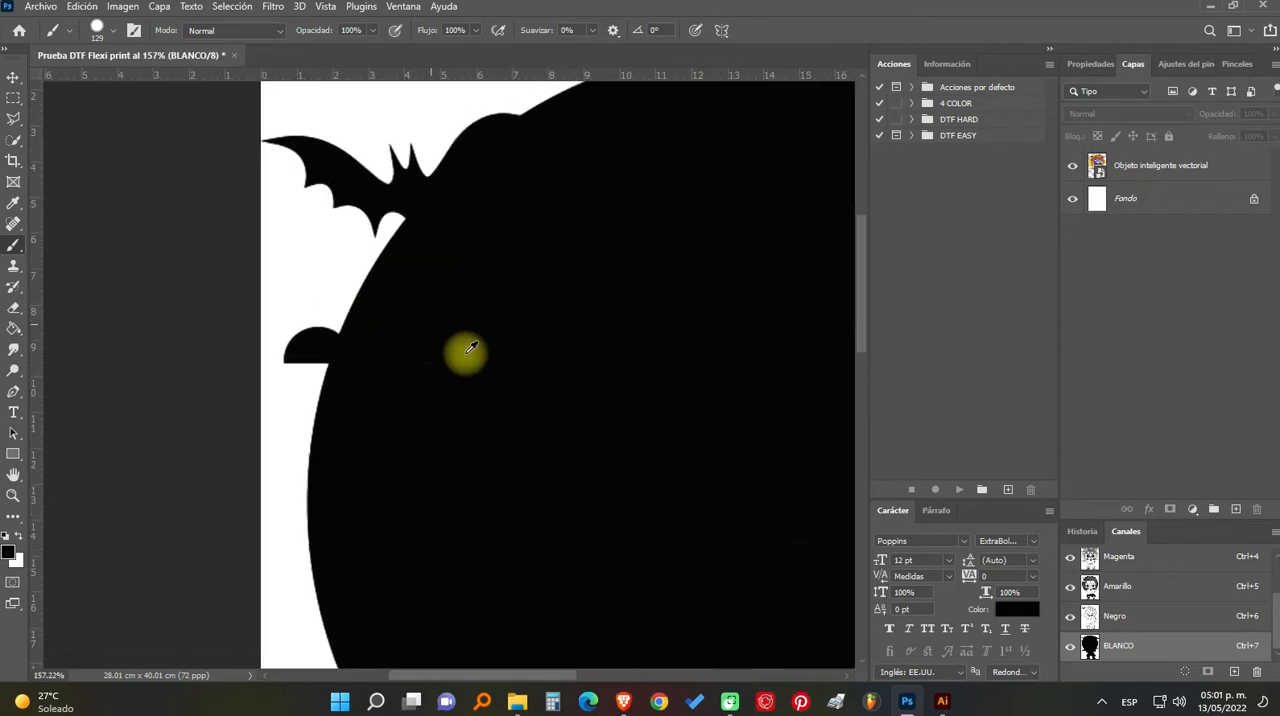
{"action": "scroll", "coordinate": [471, 347], "scroll_direction": "up", "scroll_amount": 3}
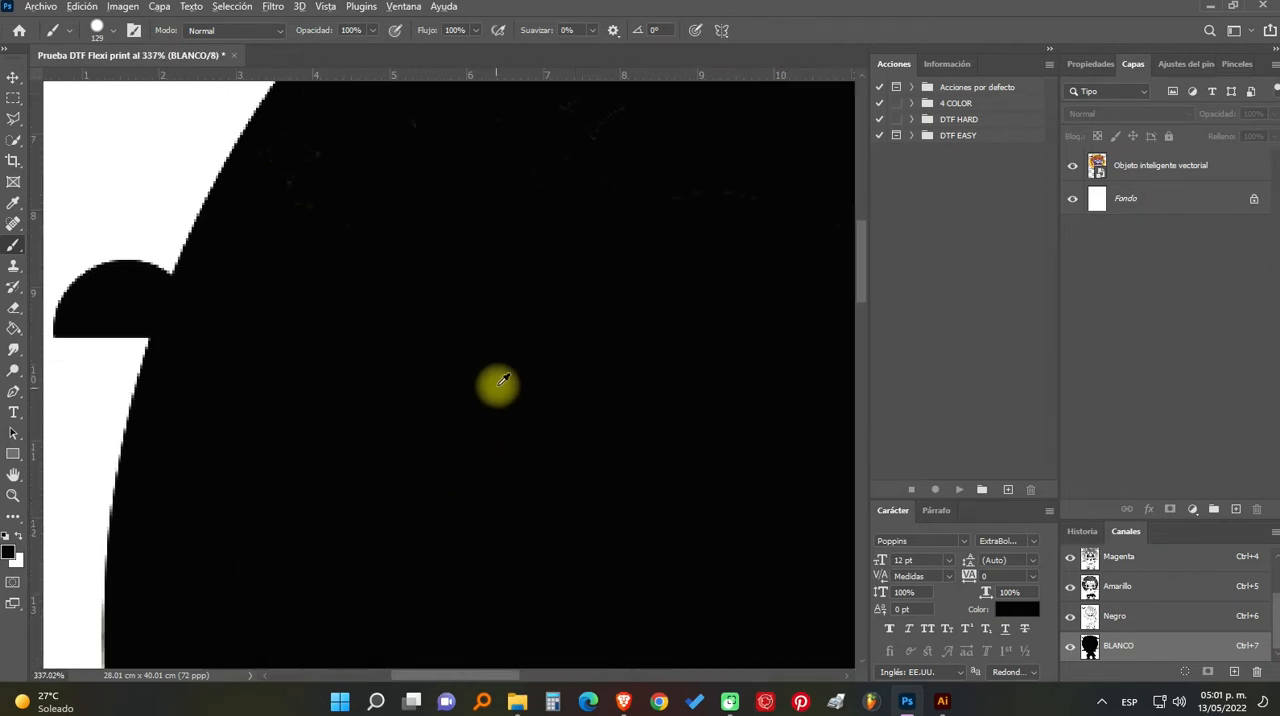
{"action": "scroll", "coordinate": [452, 405], "scroll_direction": "down", "scroll_amount": 5}
{"action": "left_click_drag", "start_coordinate": [588, 488], "coordinate": [451, 466]}
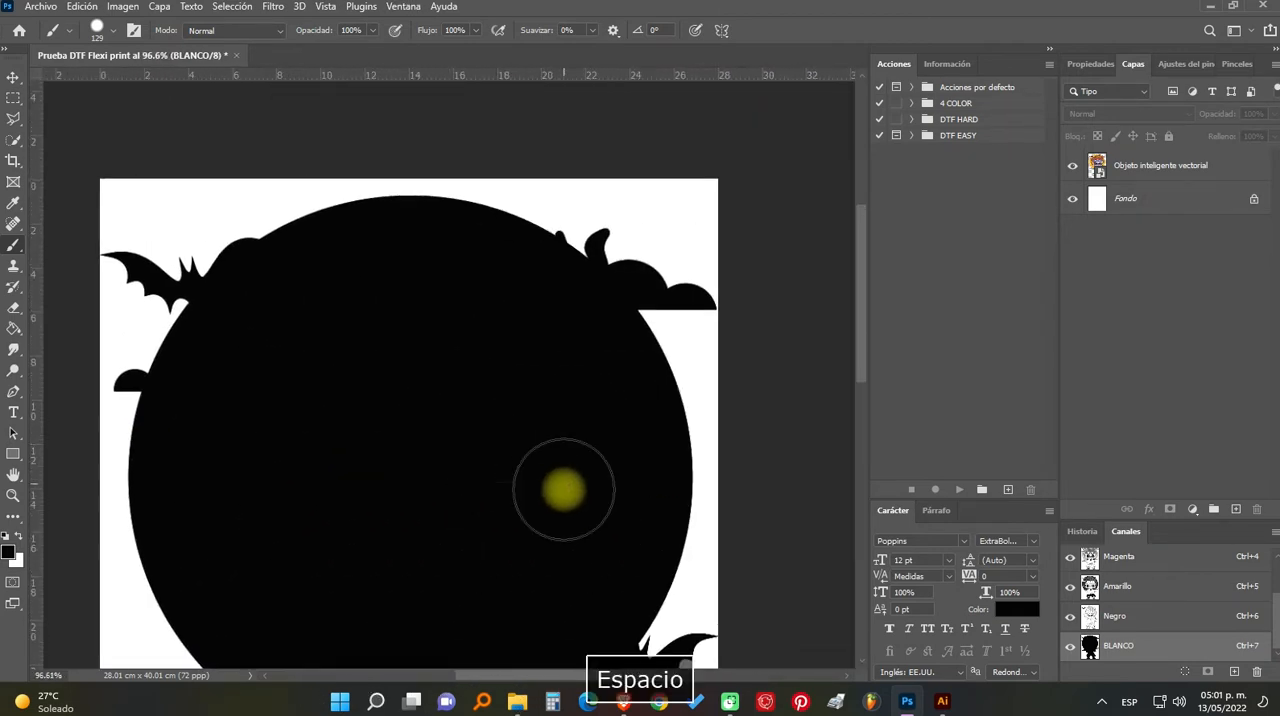
{"action": "scroll", "coordinate": [563, 489], "scroll_direction": "up", "scroll_amount": 2}
{"action": "scroll", "coordinate": [424, 492], "scroll_direction": "down", "scroll_amount": 3}
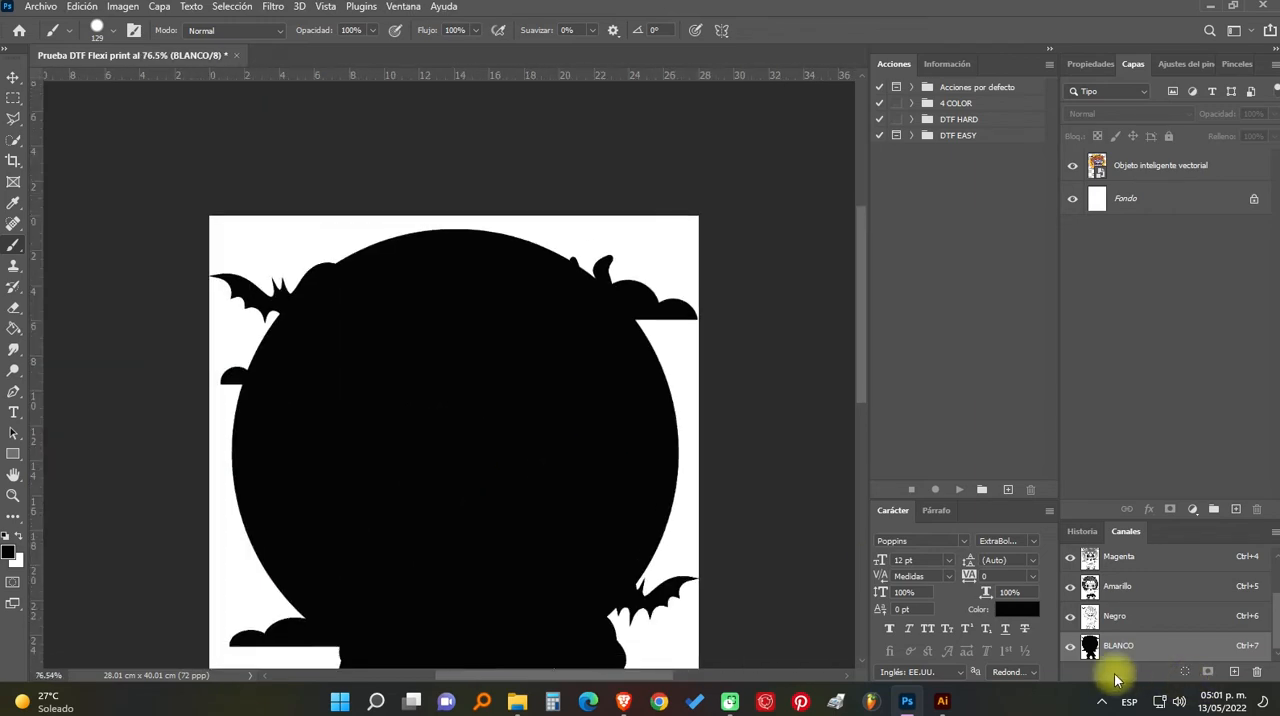
- Enlarge the brush to 260 px and load the BLANCO channel's silhouette as a selection
{"action": "right_click", "coordinate": [428, 445], "text": "alt"}
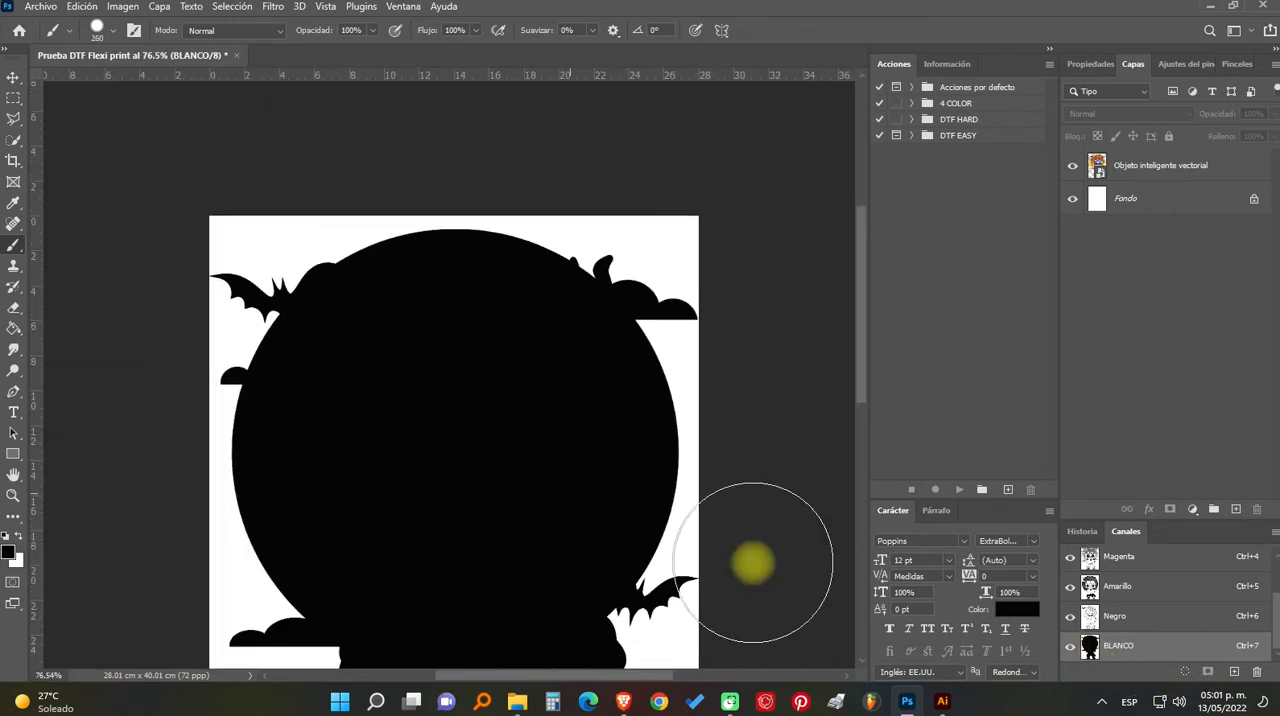
{"action": "left_click", "coordinate": [1089, 649], "text": "ctrl"}
{"action": "scroll", "coordinate": [386, 451], "scroll_direction": "down", "scroll_amount": 2}
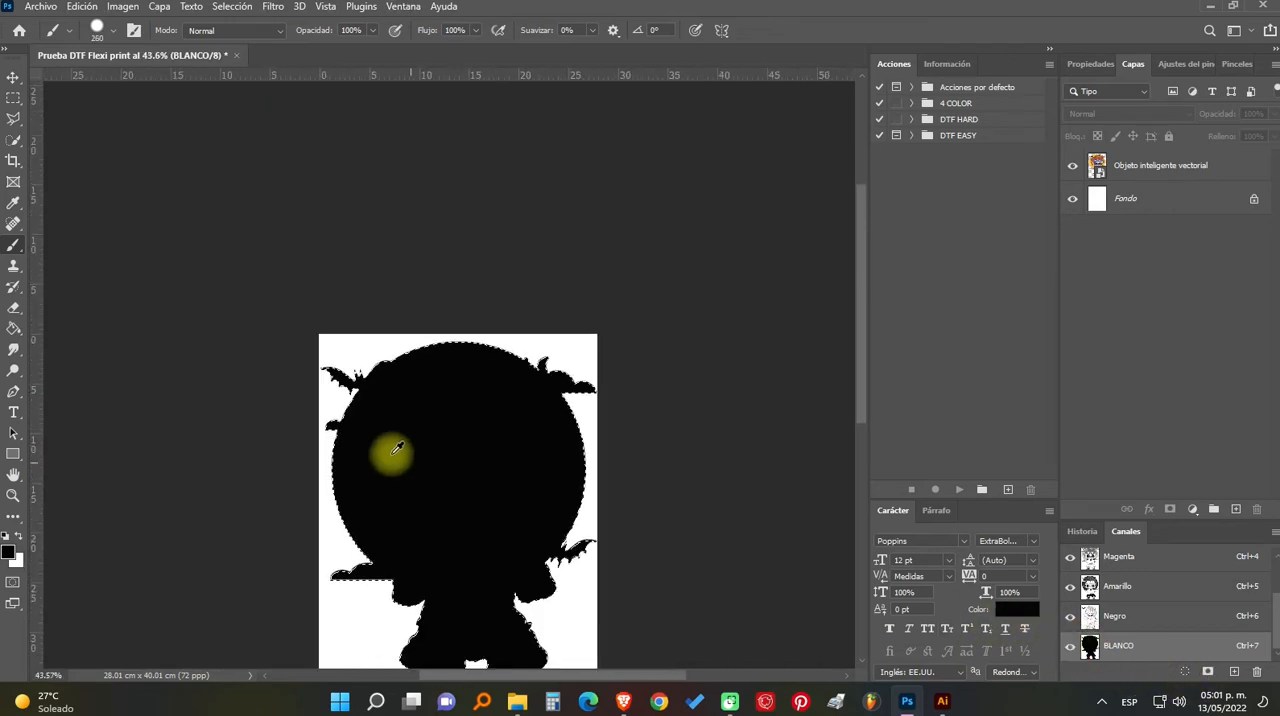
{"action": "left_click", "coordinate": [13, 328]}
{"action": "left_click", "coordinate": [476, 492]}
{"action": "key", "text": "Escape"}
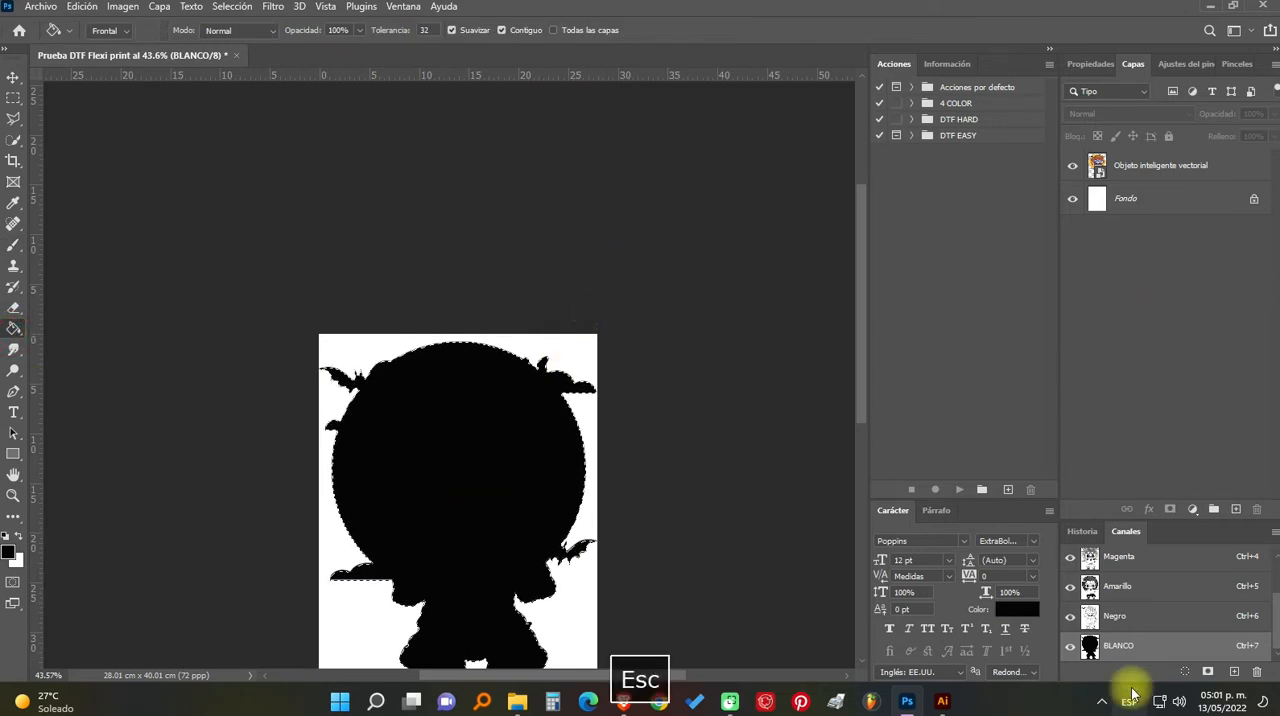
{"action": "left_click", "coordinate": [355, 449]}
{"action": "key", "text": "Escape"}
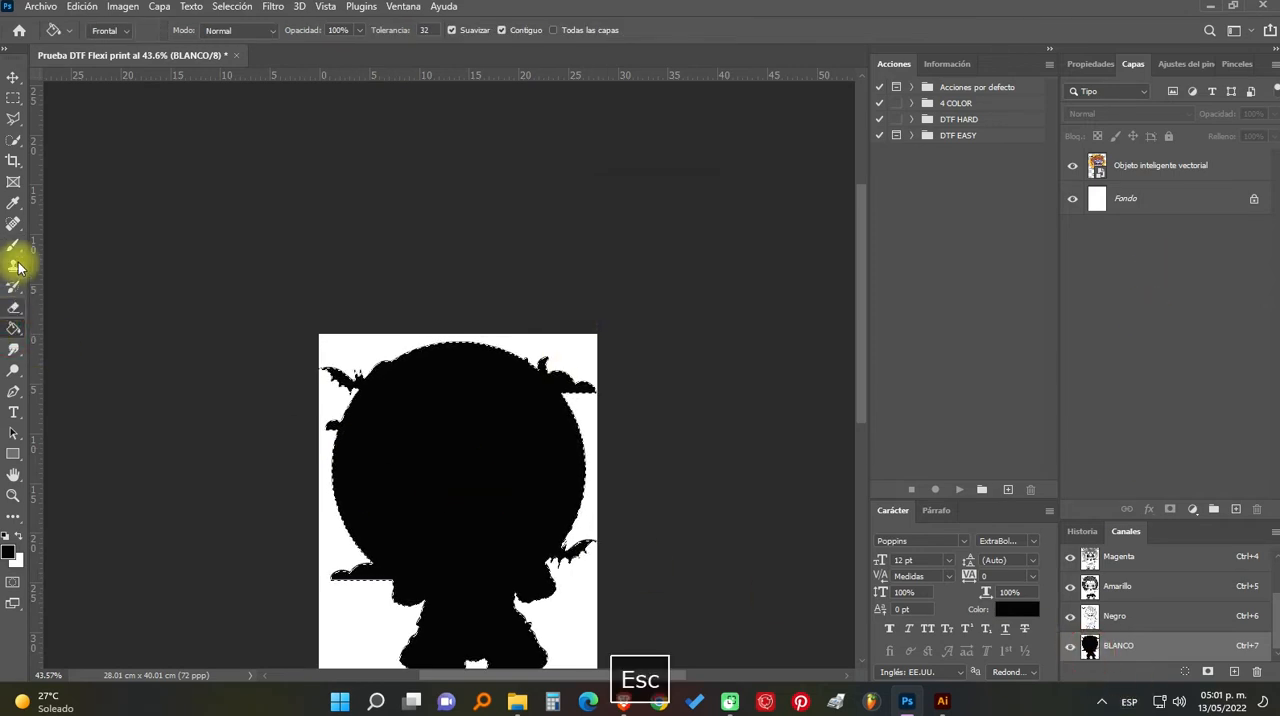
- Paint the entire selected silhouette solid black in the BLANCO channel with a 1398 px brush, and clear the selection
{"action": "key", "text": "b"}
{"action": "right_click", "coordinate": [418, 400], "text": "alt"}
{"action": "left_click_drag", "start_coordinate": [493, 418], "coordinate": [551, 474]}
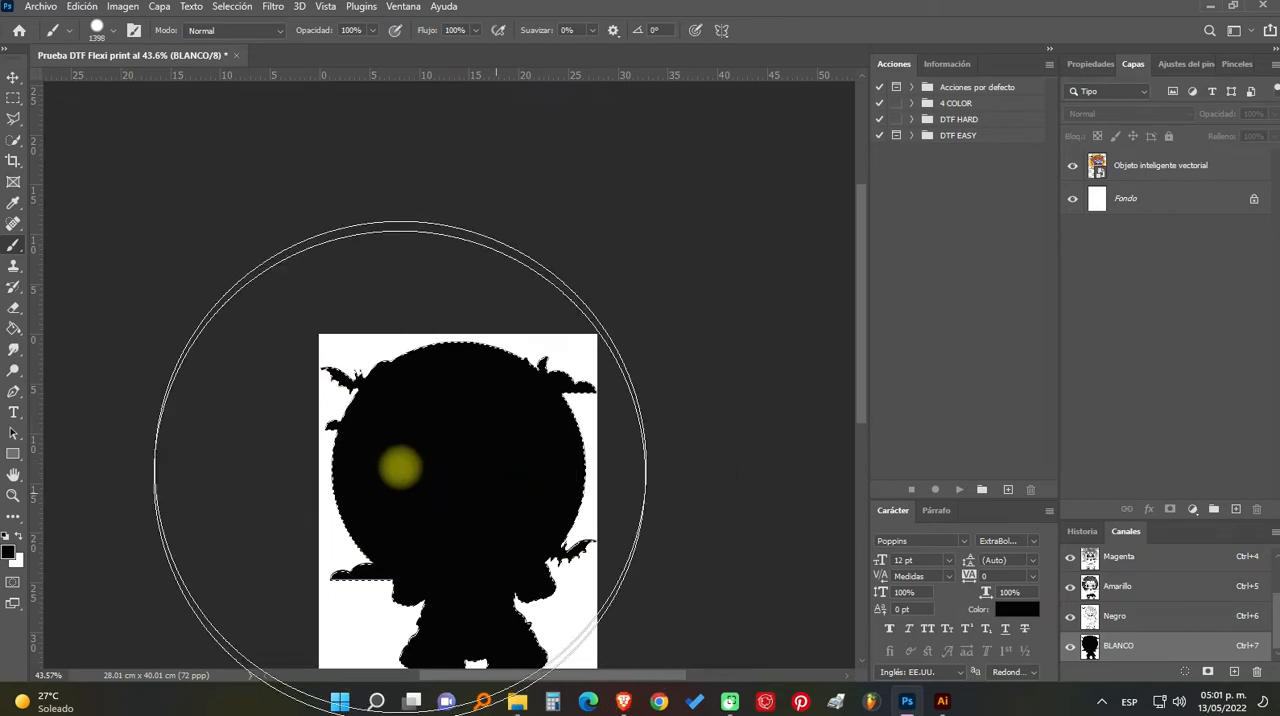
{"action": "left_click", "coordinate": [452, 471]}
{"action": "scroll", "coordinate": [470, 437], "scroll_direction": "down", "scroll_amount": 1}
{"action": "scroll", "coordinate": [468, 425], "scroll_direction": "down", "scroll_amount": 2}
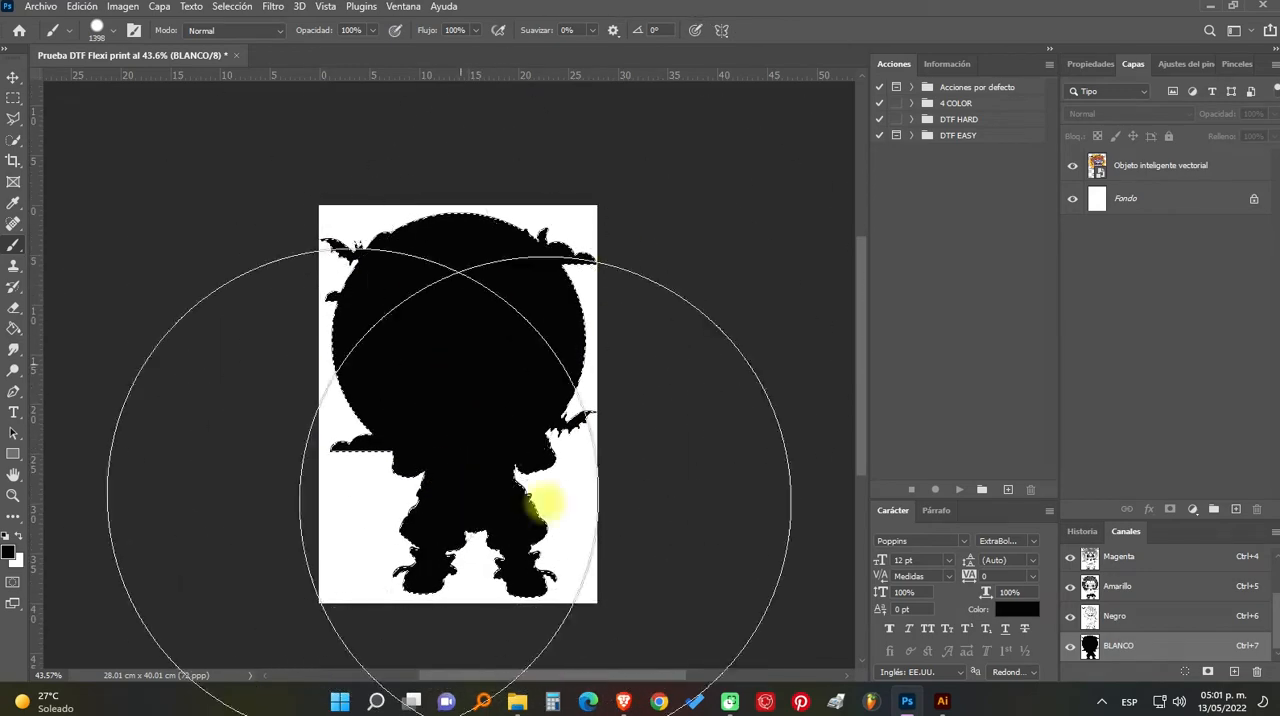
{"action": "left_click", "coordinate": [485, 389]}
{"action": "left_click", "coordinate": [511, 379]}
{"action": "key", "text": "Escape"}
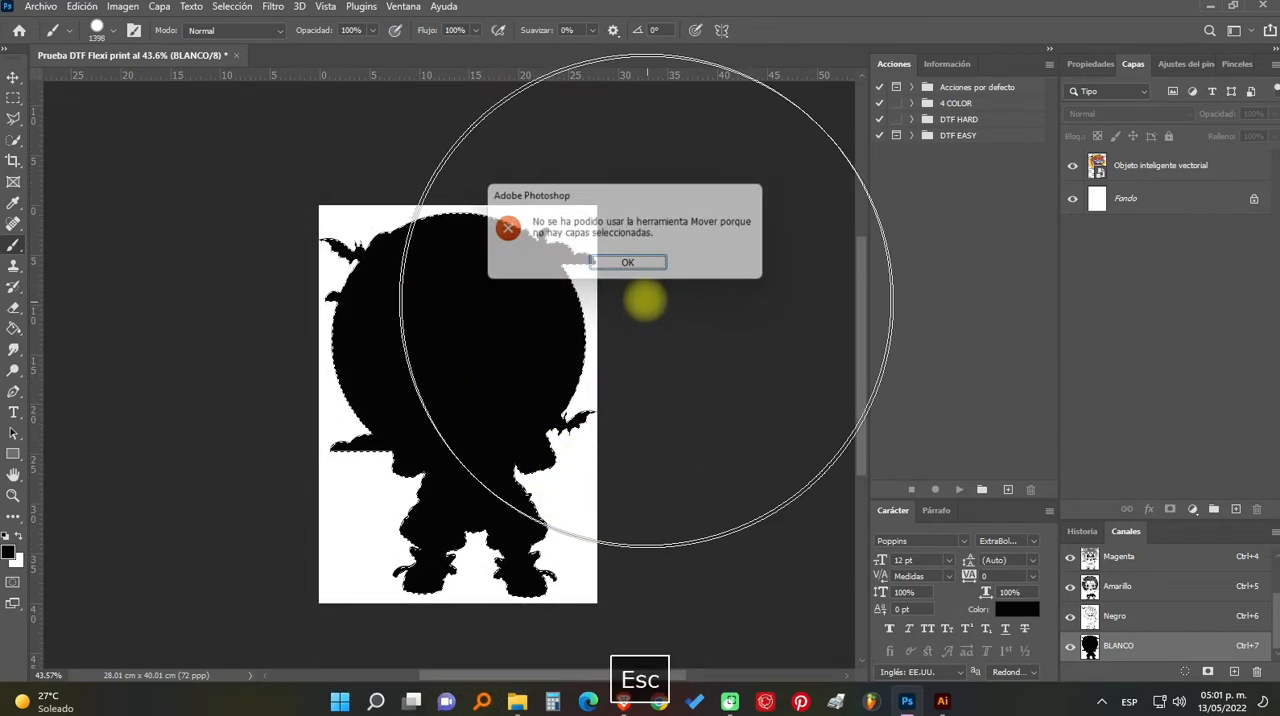
{"action": "key", "text": "ctrl+d"}
- Examine the repainted BLANCO silhouette up close from head to feet for remaining gaps, ending with the whole page in view
{"action": "scroll", "coordinate": [437, 386], "scroll_direction": "up", "scroll_amount": 2}
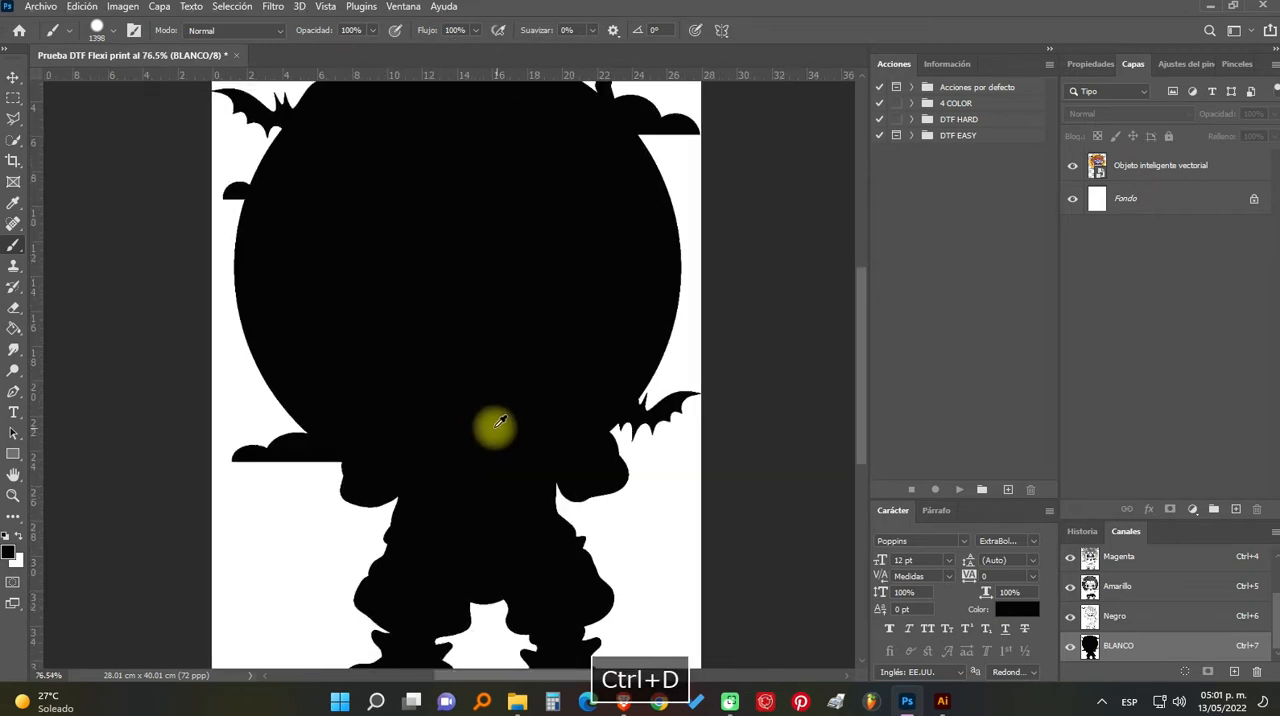
{"action": "left_click_drag", "start_coordinate": [500, 423], "coordinate": [186, 466]}
{"action": "scroll", "coordinate": [329, 371], "scroll_direction": "up", "scroll_amount": 3}
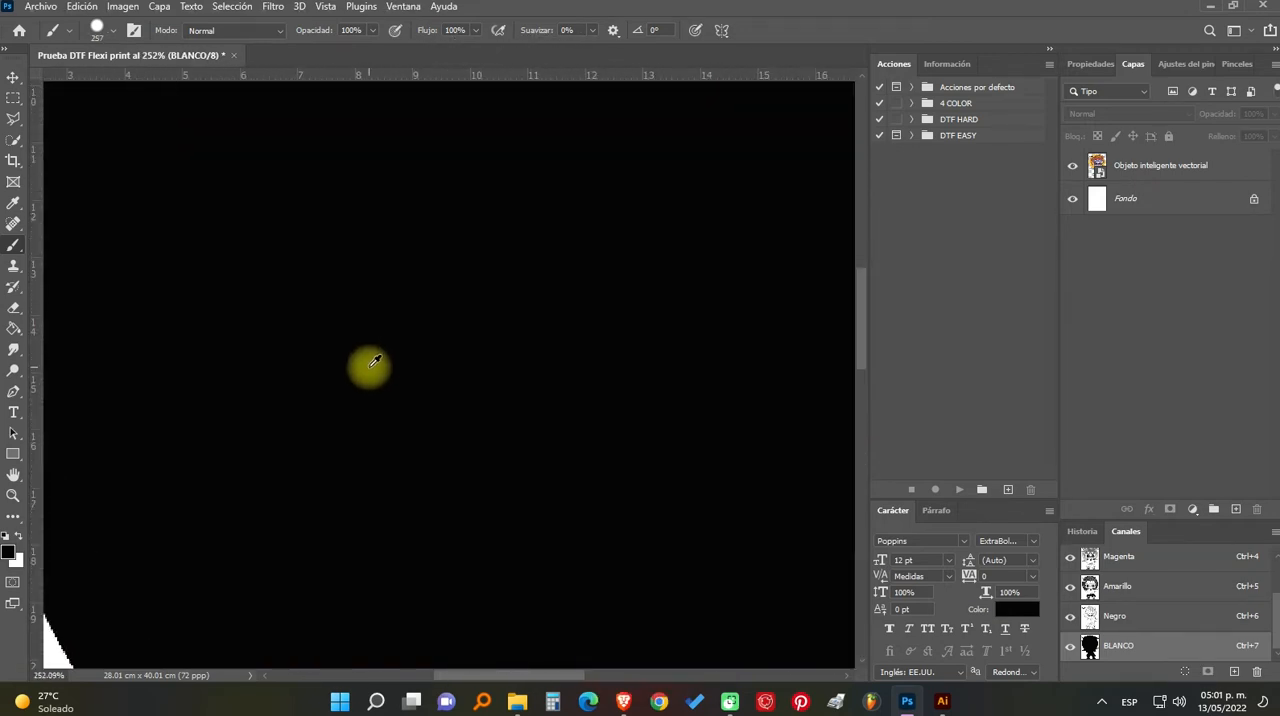
{"action": "scroll", "coordinate": [369, 367], "scroll_direction": "down", "scroll_amount": 4}
{"action": "left_click_drag", "start_coordinate": [560, 350], "coordinate": [131, 543]}
{"action": "left_click_drag", "start_coordinate": [374, 383], "coordinate": [482, 656]}
{"action": "left_click_drag", "start_coordinate": [276, 515], "coordinate": [422, 130]}
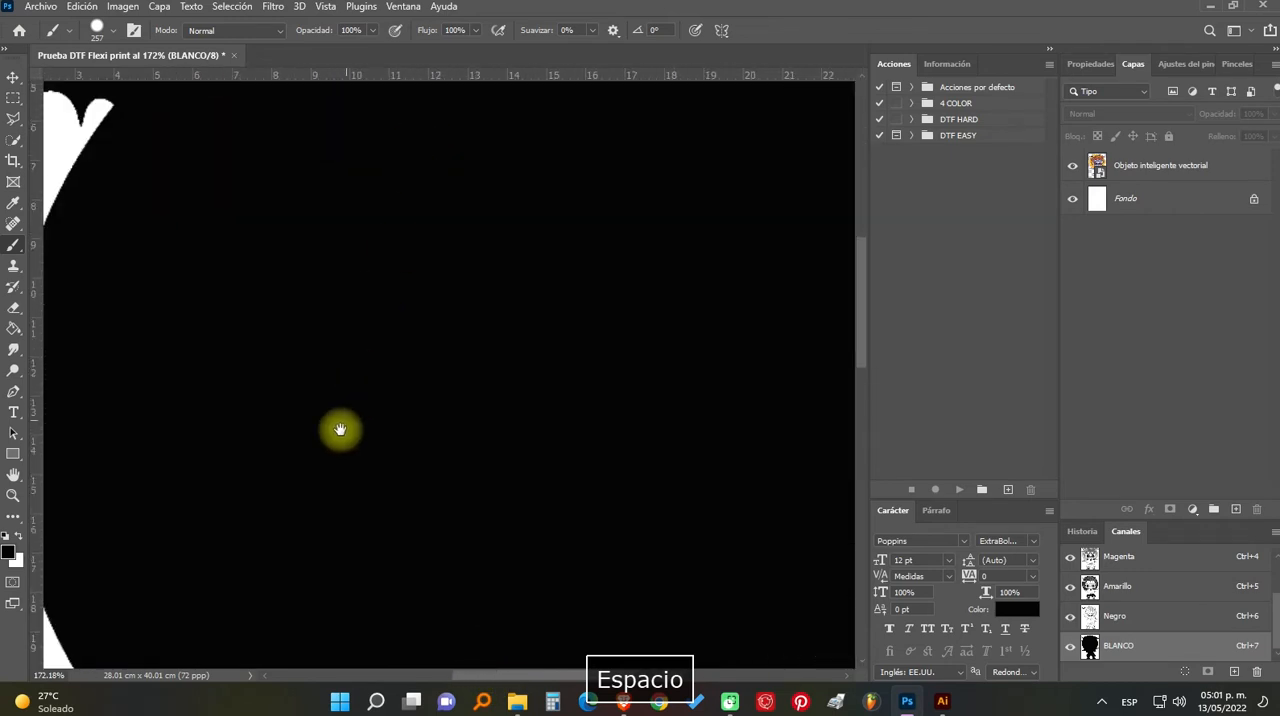
{"action": "left_click_drag", "start_coordinate": [340, 430], "coordinate": [231, 89]}
{"action": "left_click_drag", "start_coordinate": [571, 523], "coordinate": [504, 161]}
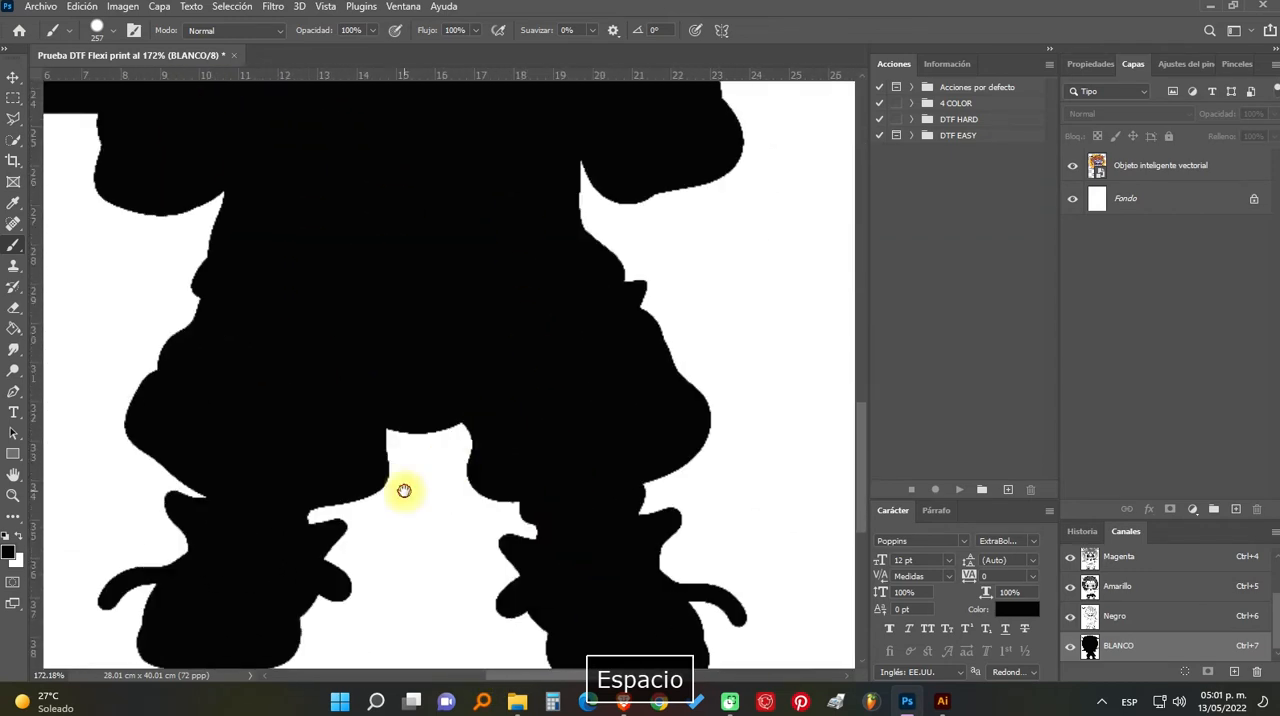
{"action": "left_click_drag", "start_coordinate": [404, 490], "coordinate": [471, 423]}
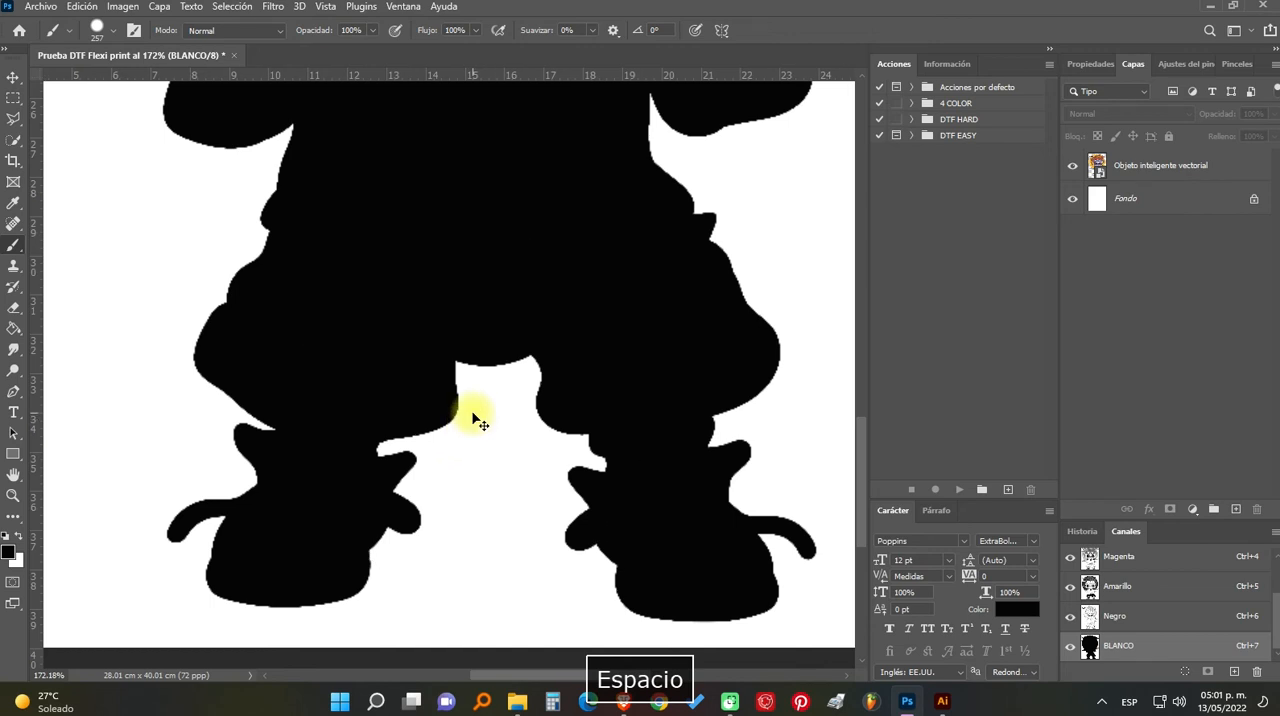
{"action": "key", "text": "ctrl+alt+0"}
{"action": "key", "text": "ctrl+0"}
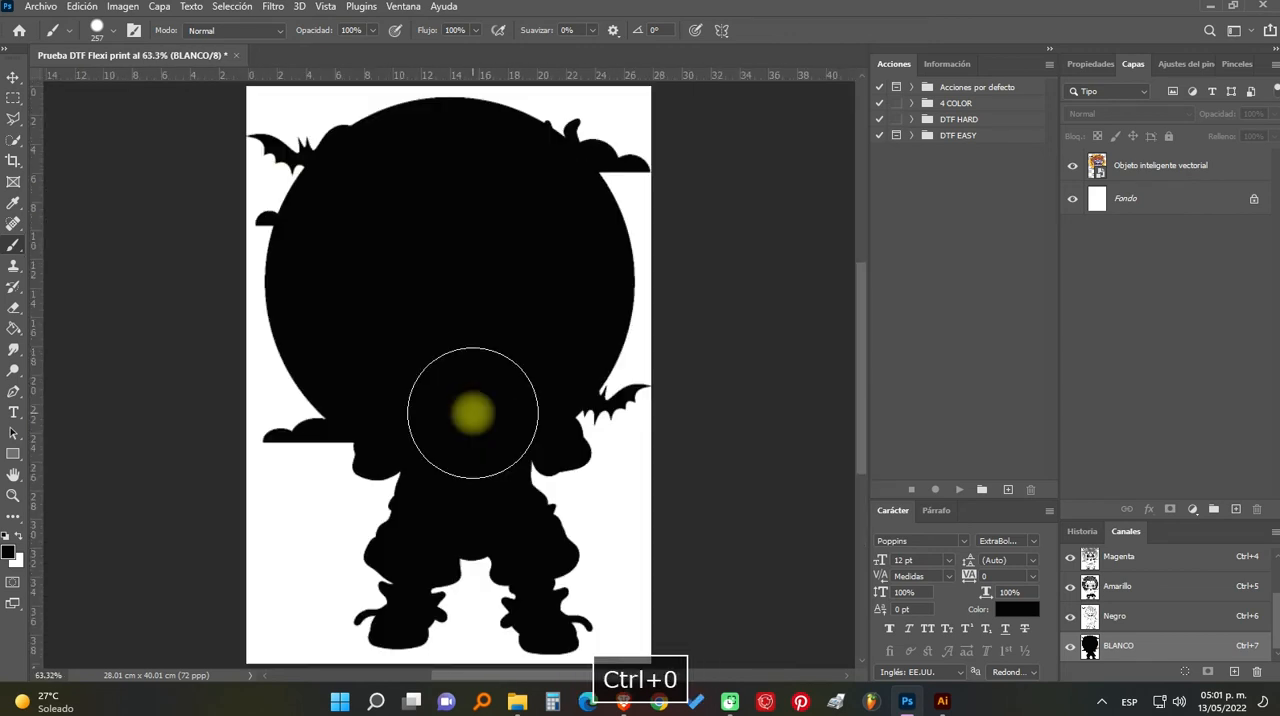
- Toggle the BLANCO channel's visibility to compare it with the colour artwork, leave it visible, and select the CMYK composite channel
{"action": "key", "text": "v"}
{"action": "left_click", "coordinate": [1062, 651]}
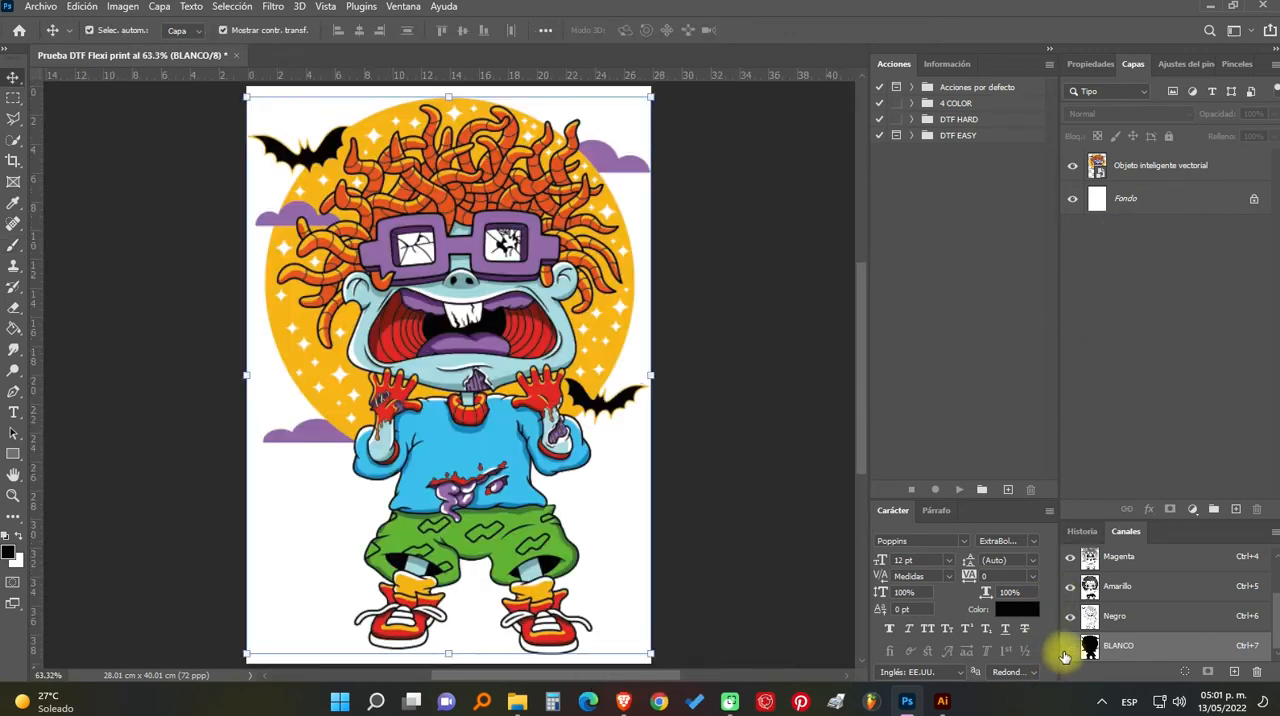
{"action": "left_click", "coordinate": [1062, 651]}
{"action": "left_click", "coordinate": [1062, 651]}
{"action": "left_click", "coordinate": [1062, 651]}
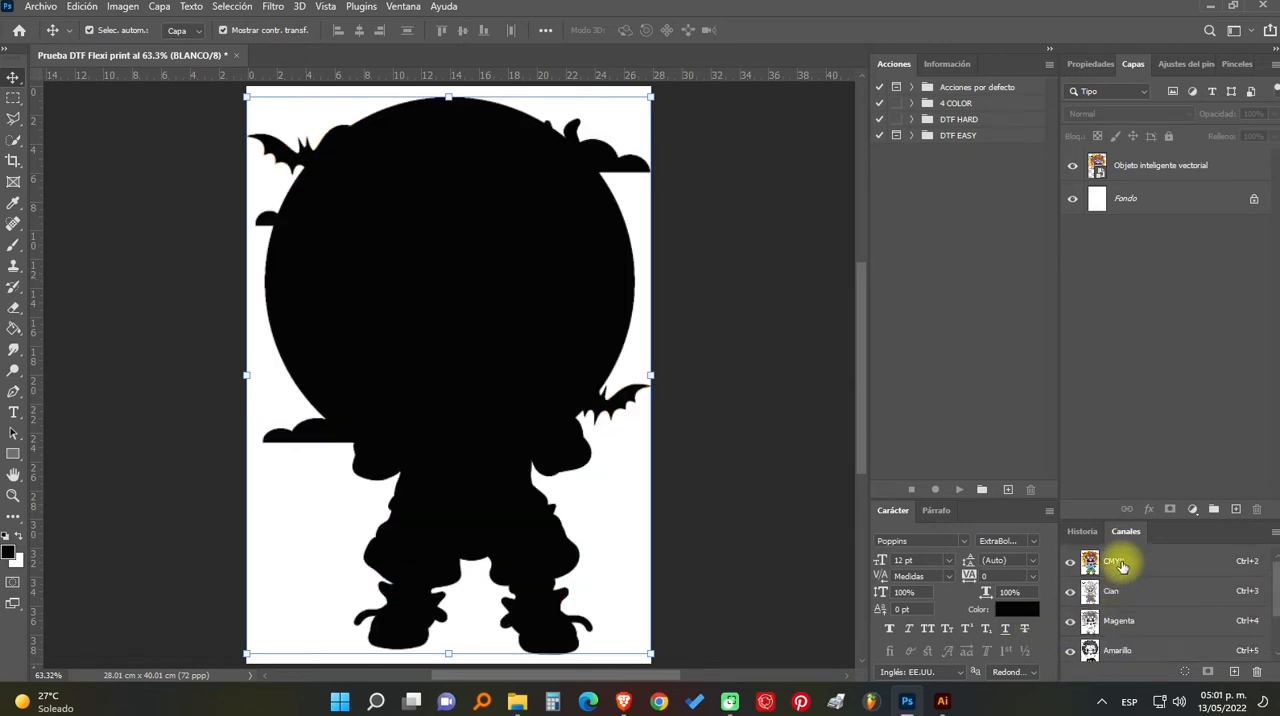
{"action": "key", "text": "ctrl+2"}
{"action": "left_click", "coordinate": [41, 7]}
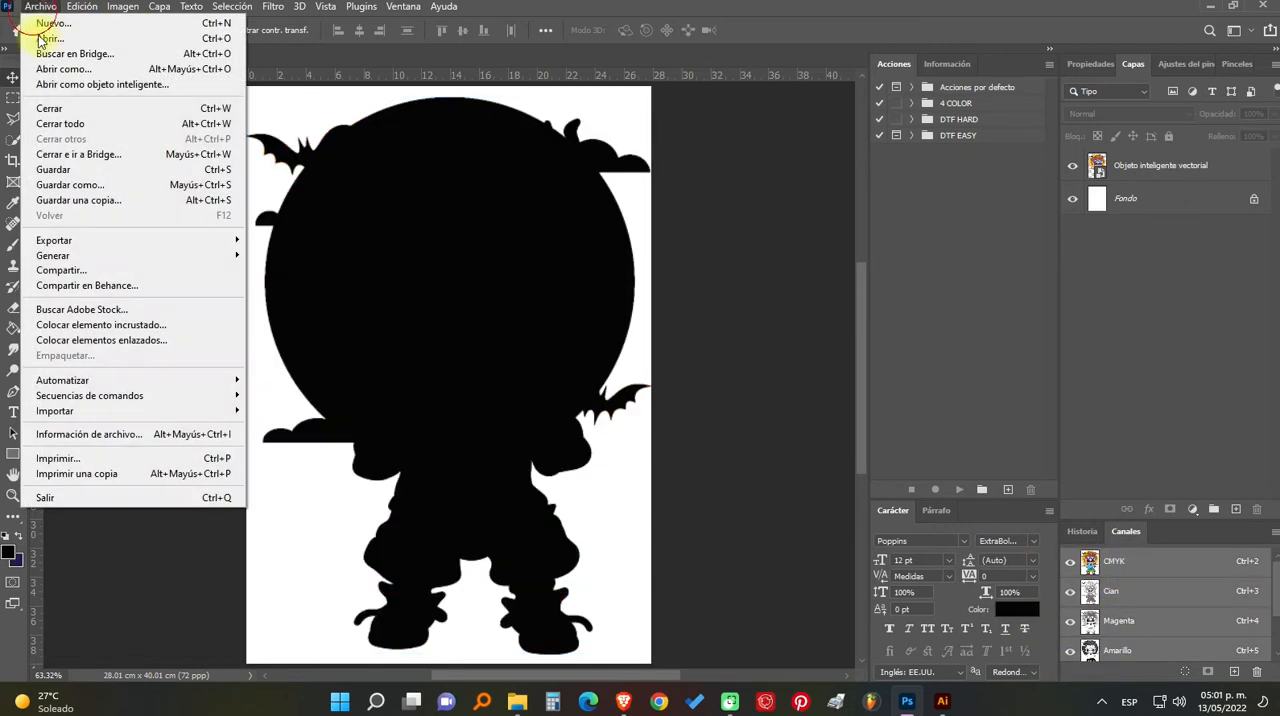
{"action": "left_click", "coordinate": [150, 195]}
{"action": "key", "text": "Escape"}
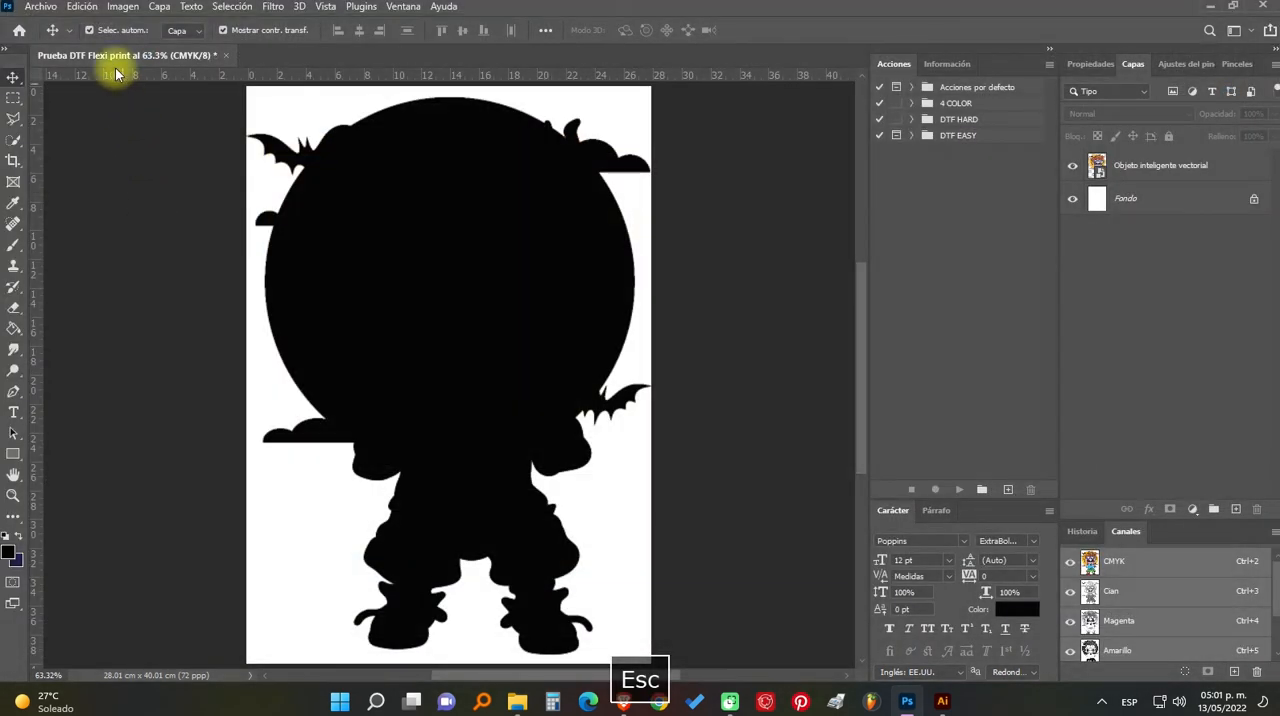
- Save the document to the desktop as the TIFF file "Prueba DTF Flexi print.tif" with LZW compression, interleaved pixels, IBM PC byte order and RLE layer compression
{"action": "left_click", "coordinate": [41, 7]}
{"action": "left_click", "coordinate": [86, 177]}
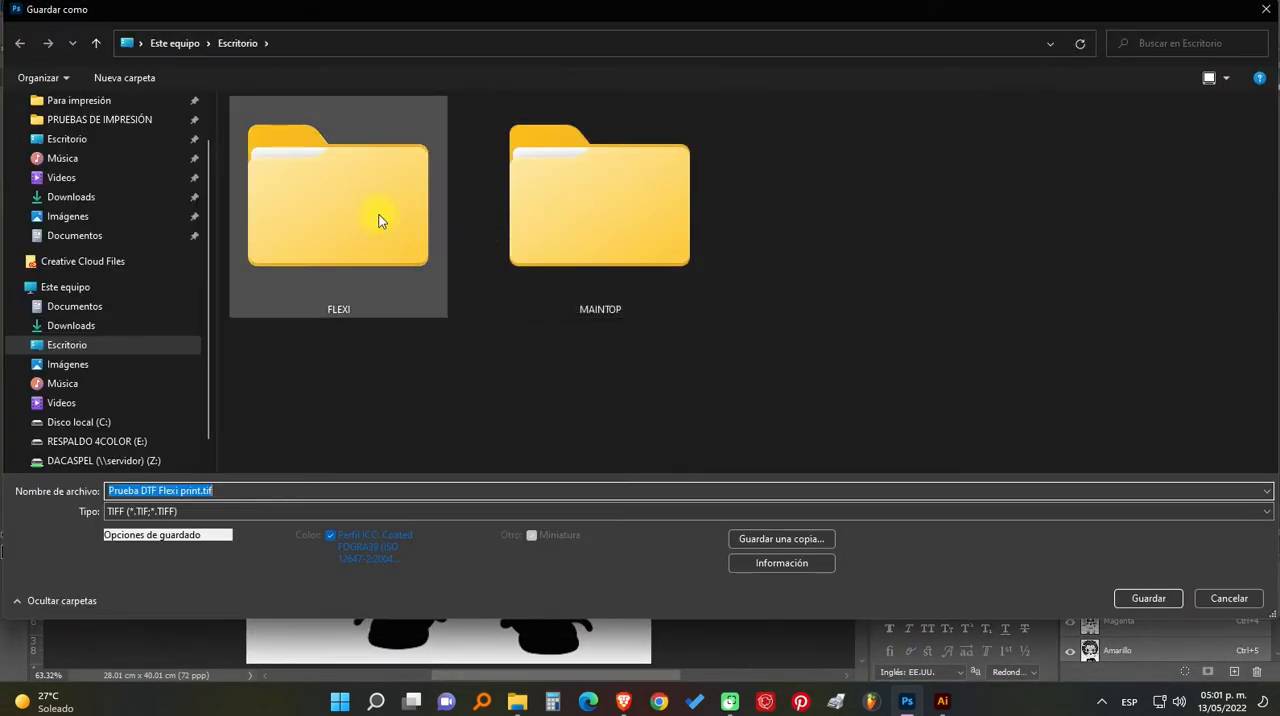
{"action": "left_click", "coordinate": [95, 138]}
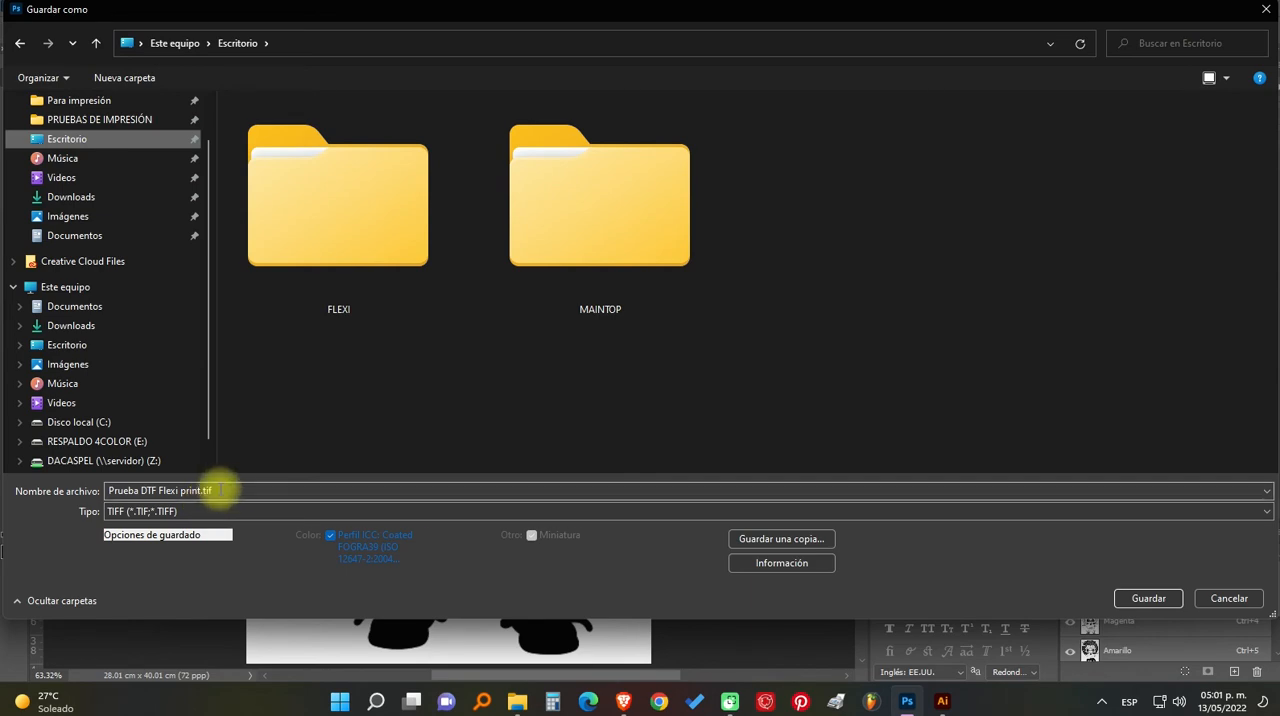
{"action": "left_click", "coordinate": [139, 491]}
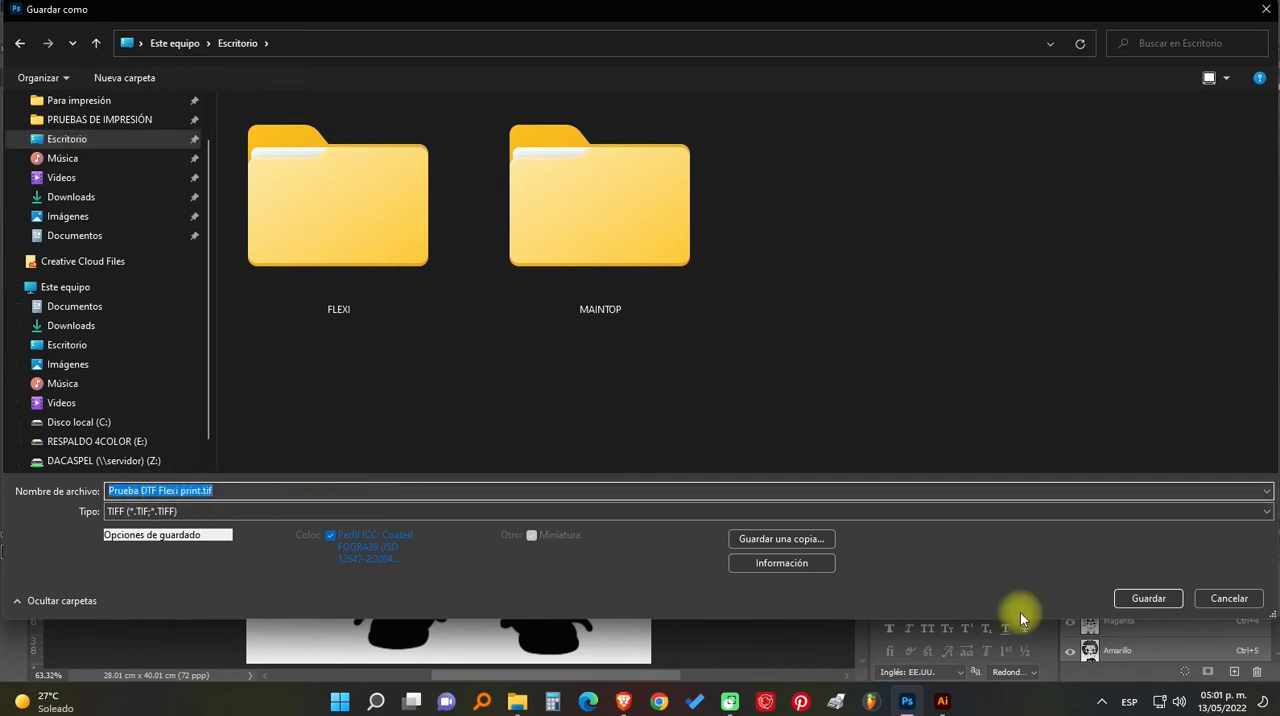
{"action": "left_click", "coordinate": [1150, 598]}
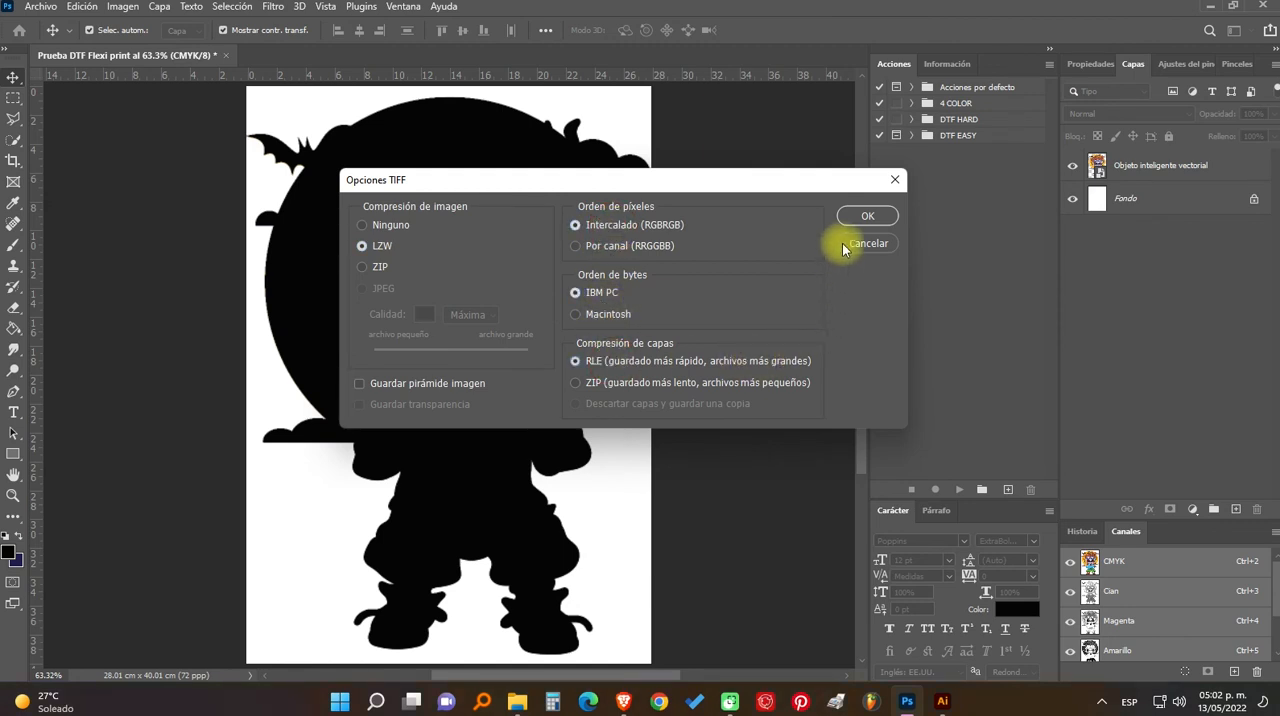
{"action": "left_click", "coordinate": [858, 216]}
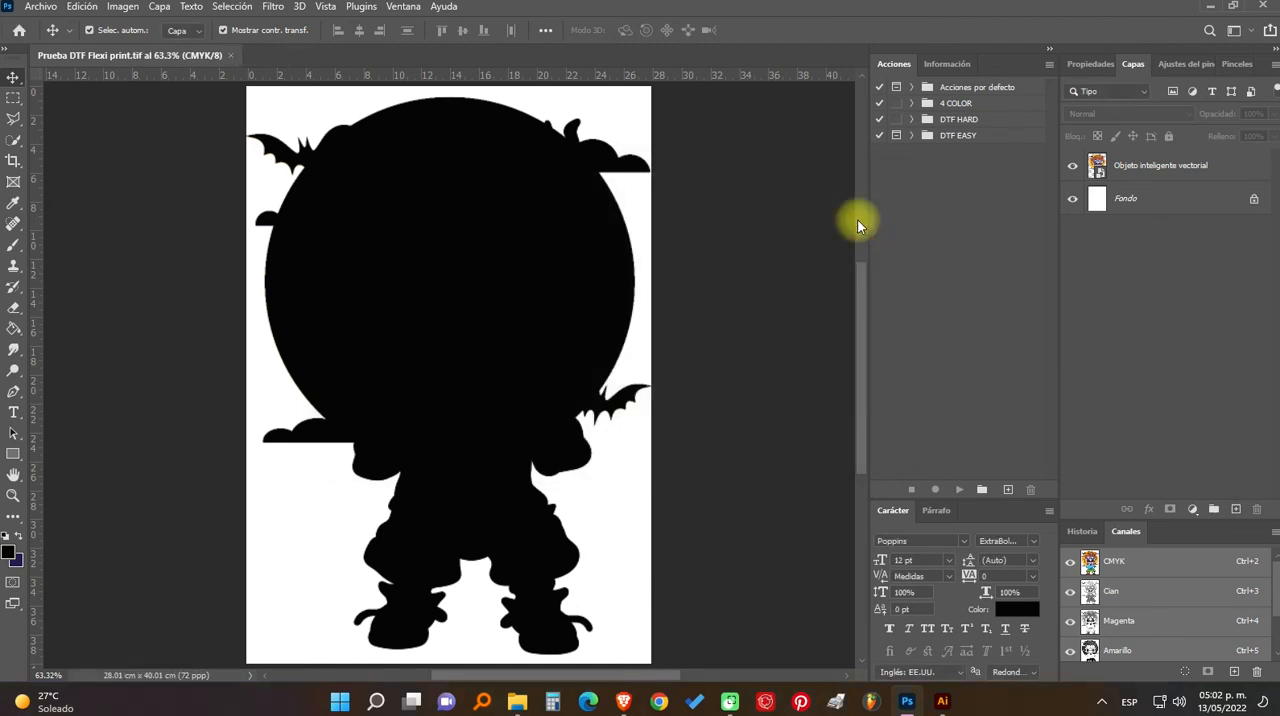